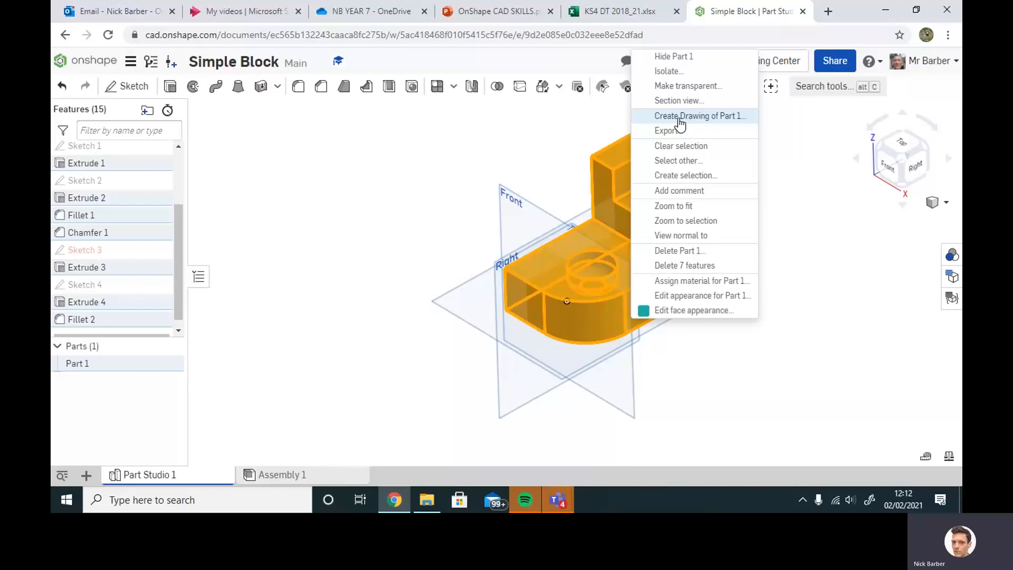
Create a drawing of Part 1 from the ANSI_A_INCH.dwt template with no views.
key(Escape)
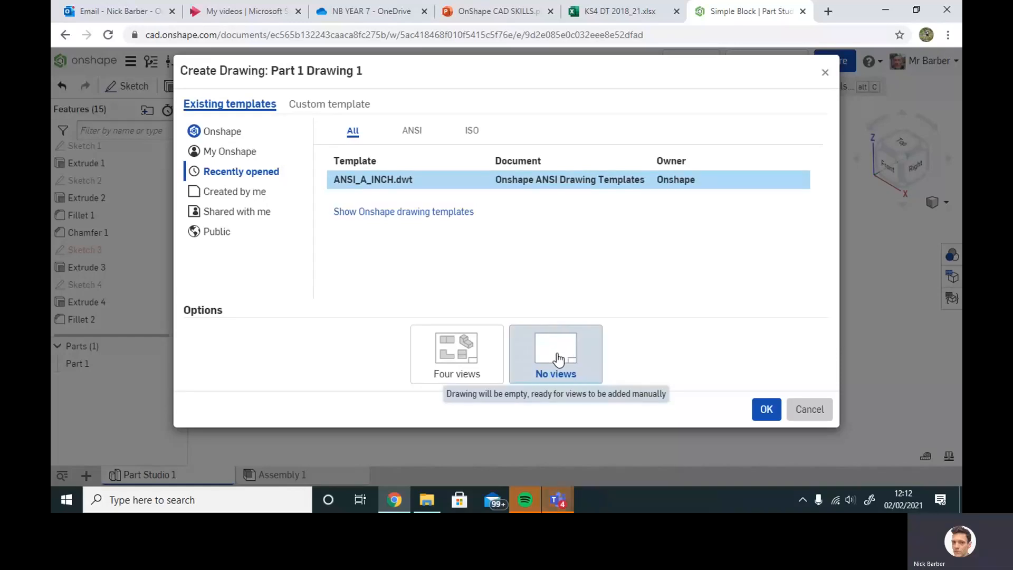
click(767, 411)
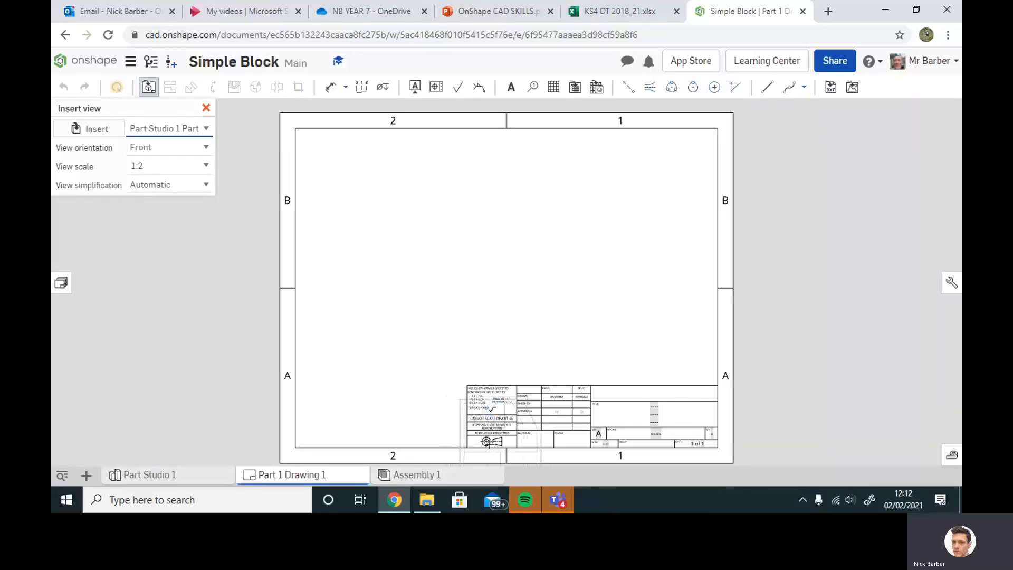
Examine the title block and its projection symbol up close, finishing with the whole sheet in view.
scroll(499, 440, up, 6)
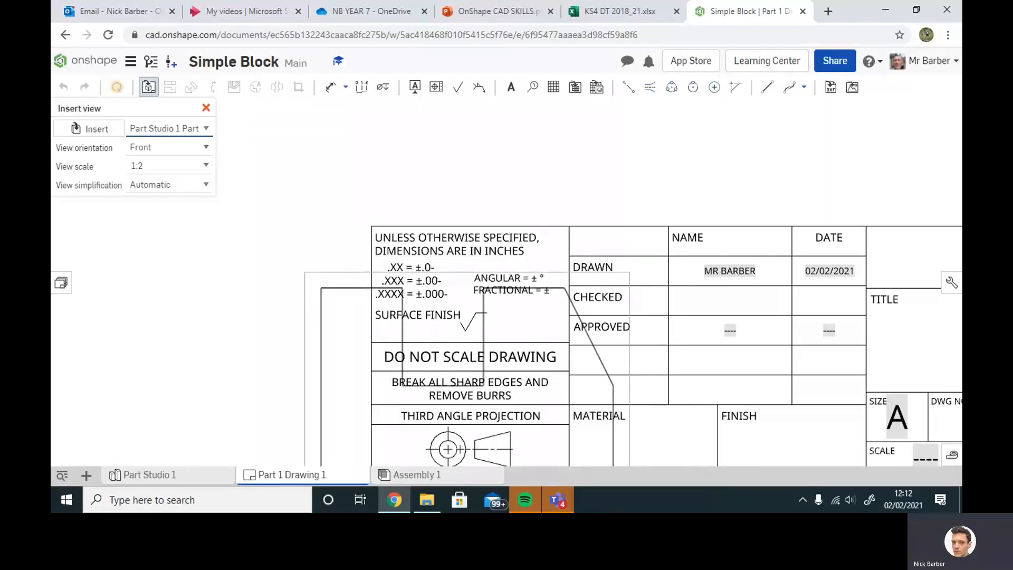
middle_drag(466, 434, 479, 327)
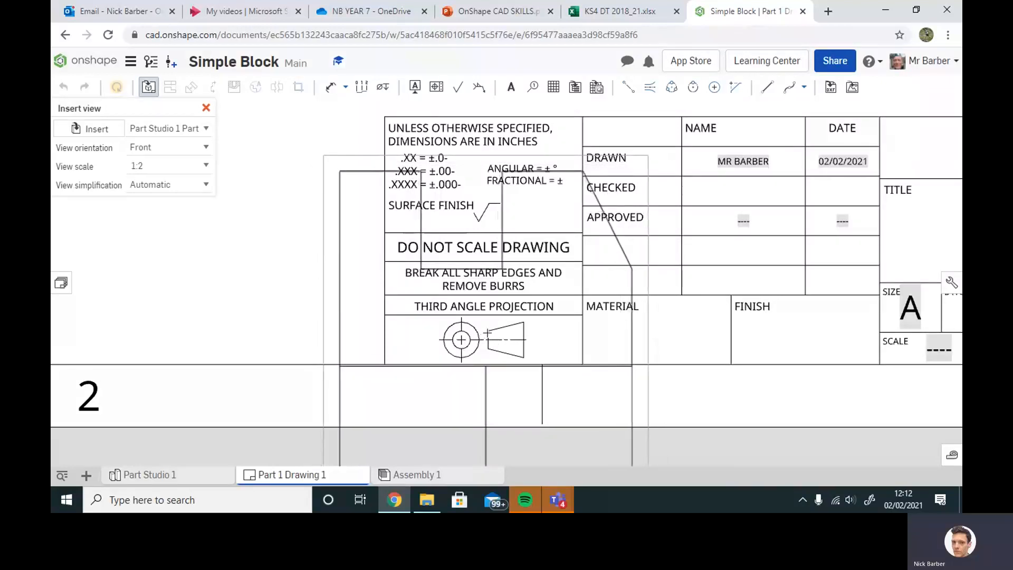
scroll(487, 333, up, 2)
scroll(489, 316, down, 6)
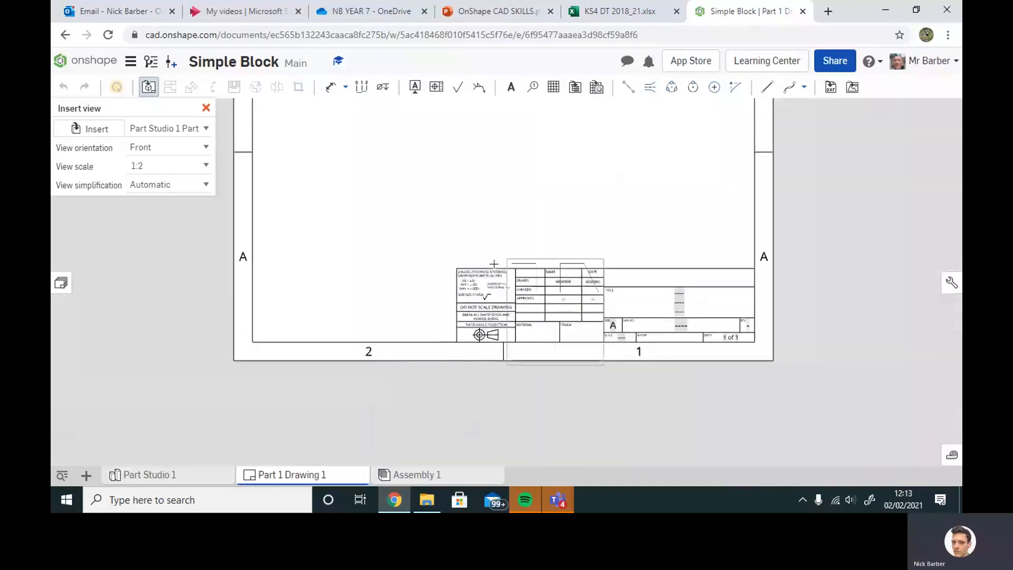
scroll(572, 248, down, 3)
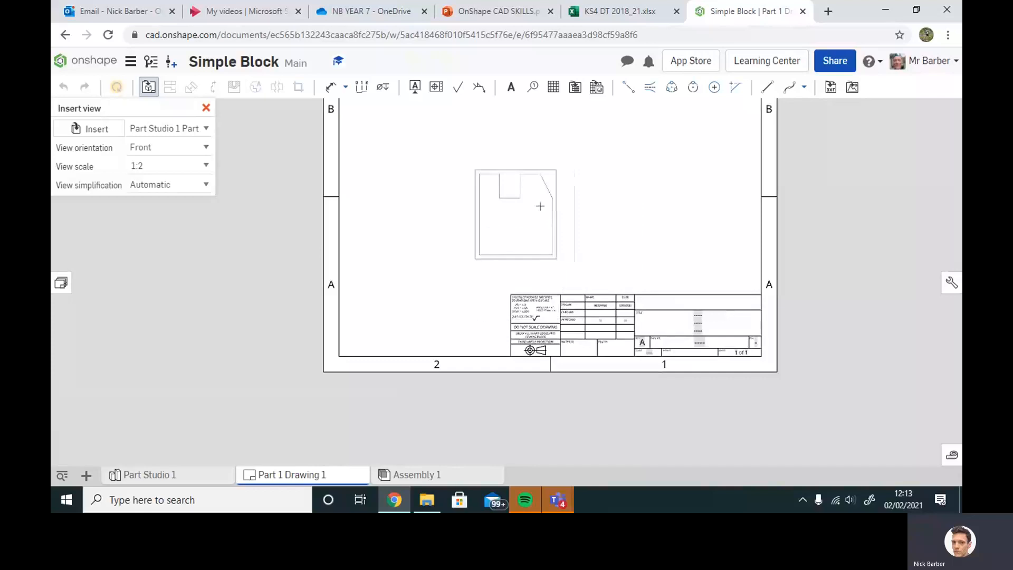
mouse_move(696, 222)
middle_down()
mouse_move(680, 262)
mouse_move(683, 306)
middle_up()
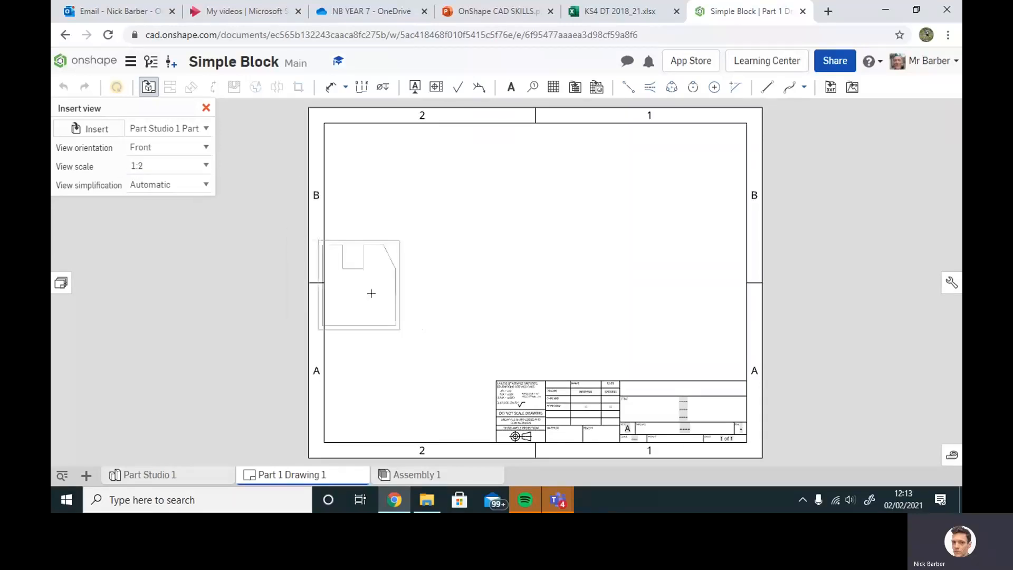
Try a scale of 1:10 for the front view being inserted.
click(206, 167)
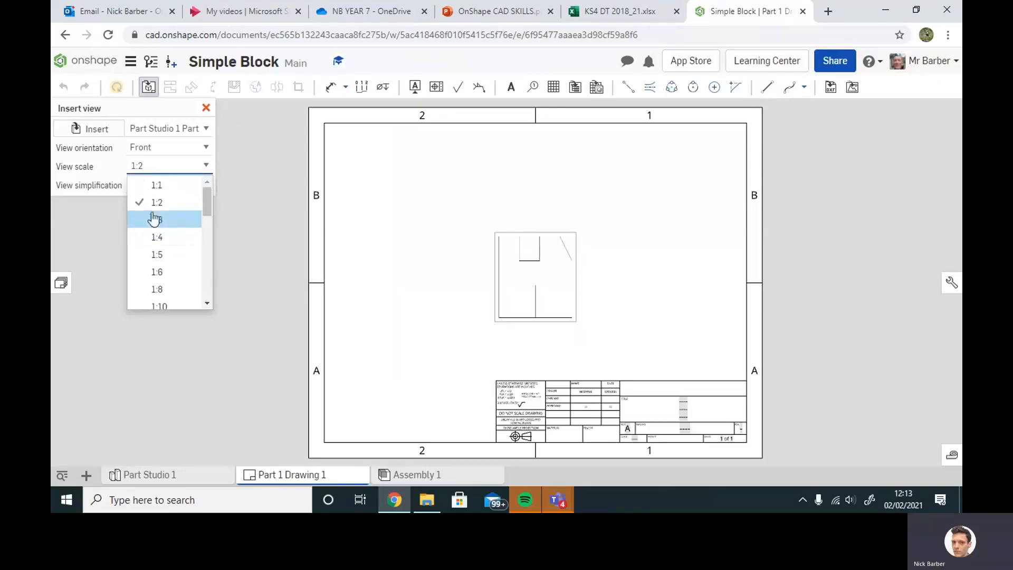
scroll(159, 235, down, 3)
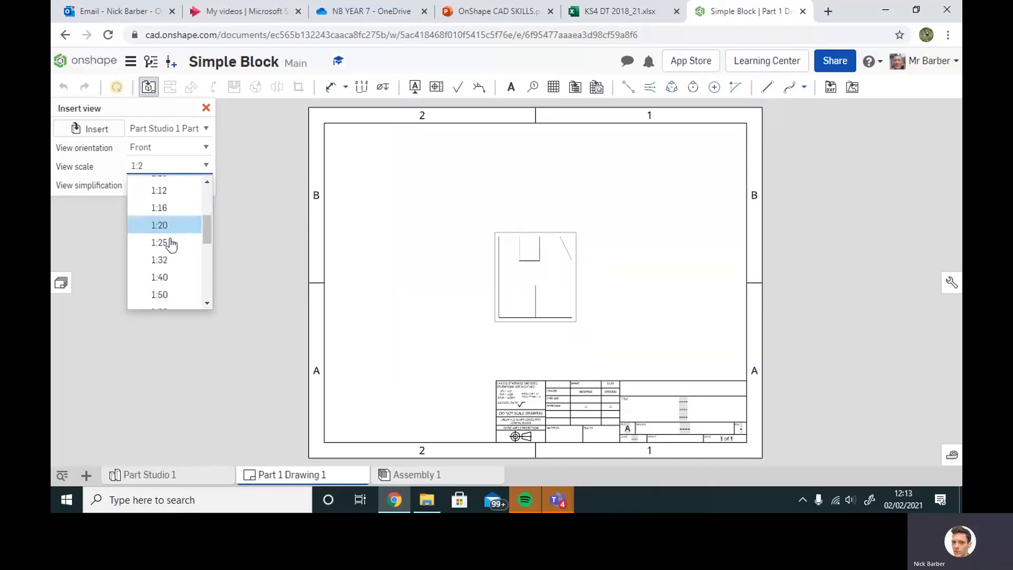
scroll(167, 238, up, 4)
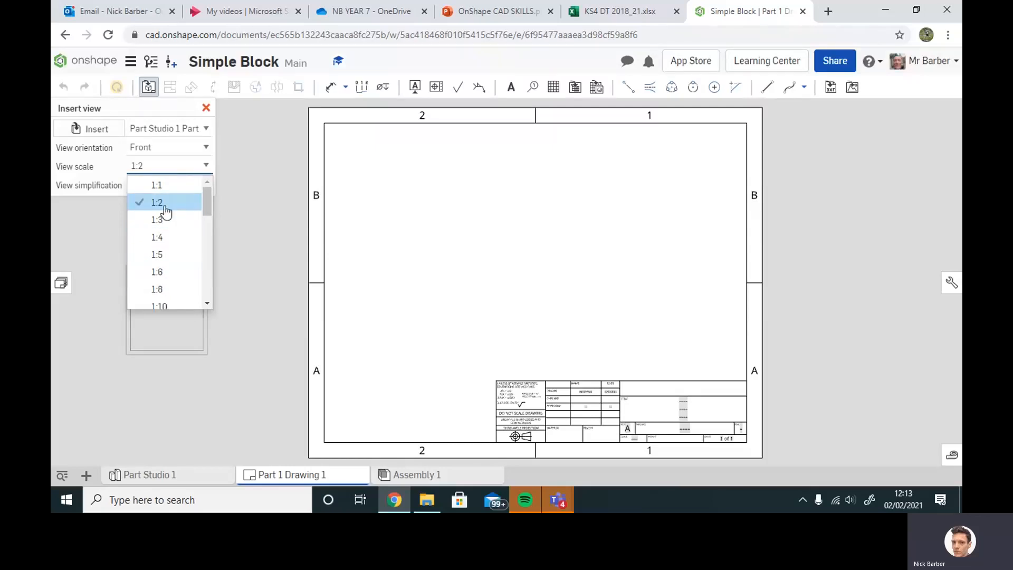
click(166, 306)
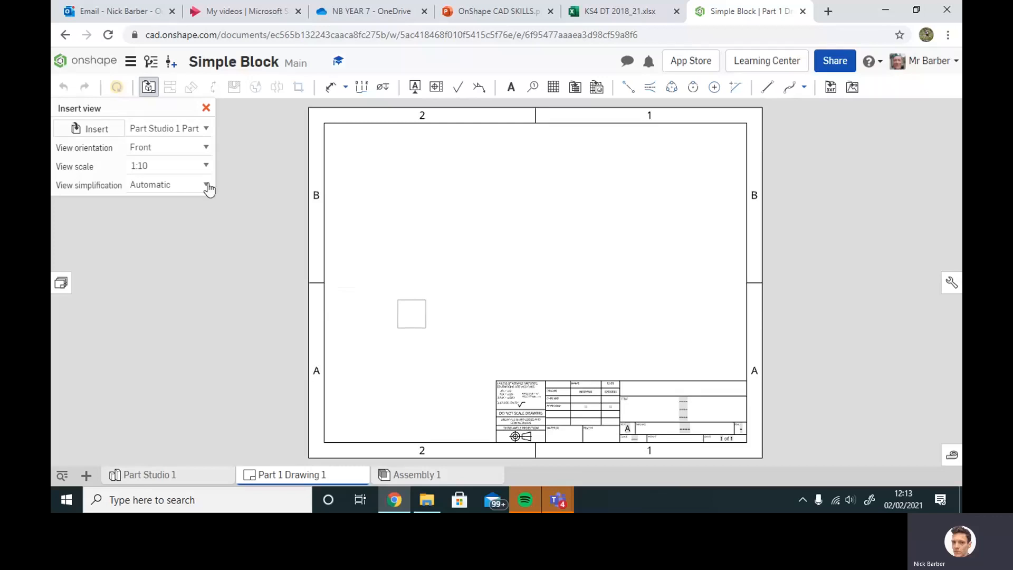
Set the view scale to 1:2 and place the front view in the lower-left area of the sheet.
click(206, 165)
scroll(174, 227, up, 5)
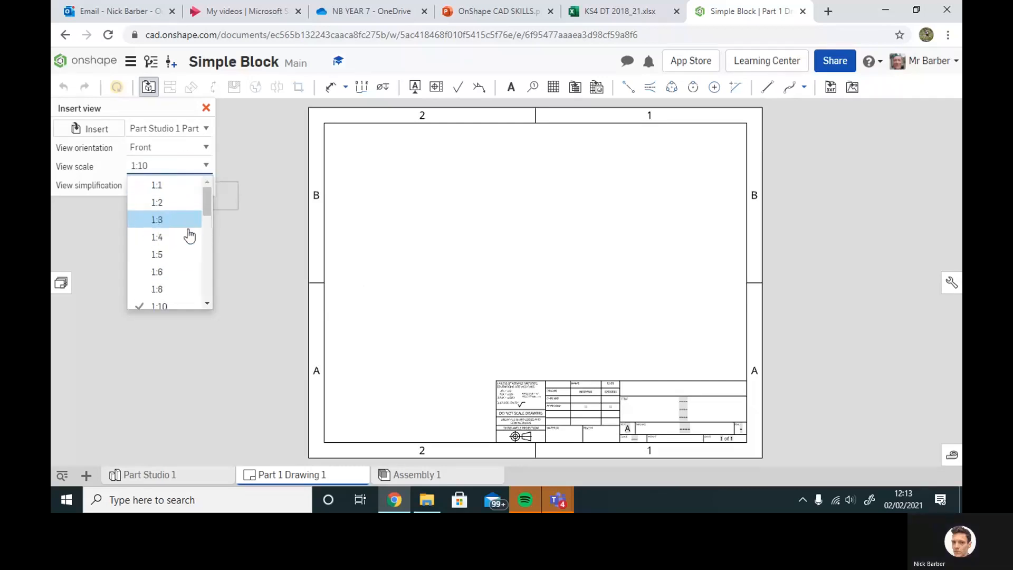
click(157, 202)
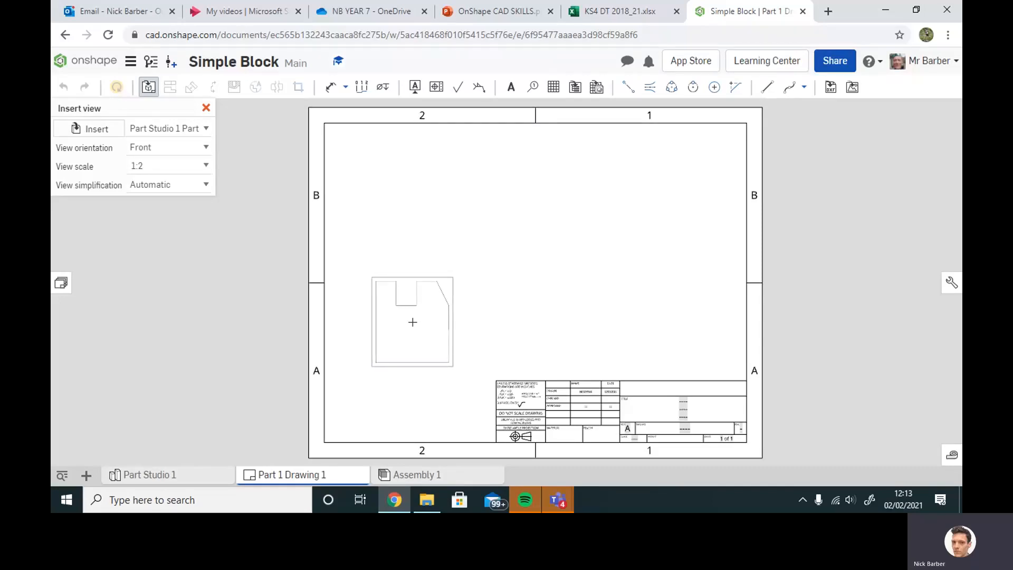
click(412, 322)
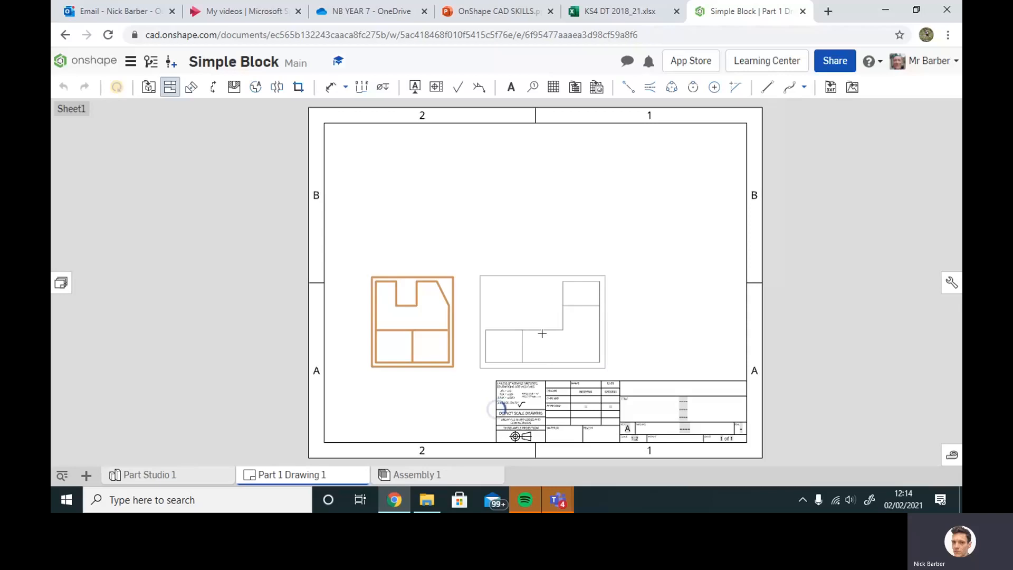
Project a side view to the right of the front view, a top view above it and an isometric view diagonally up from it.
click(542, 333)
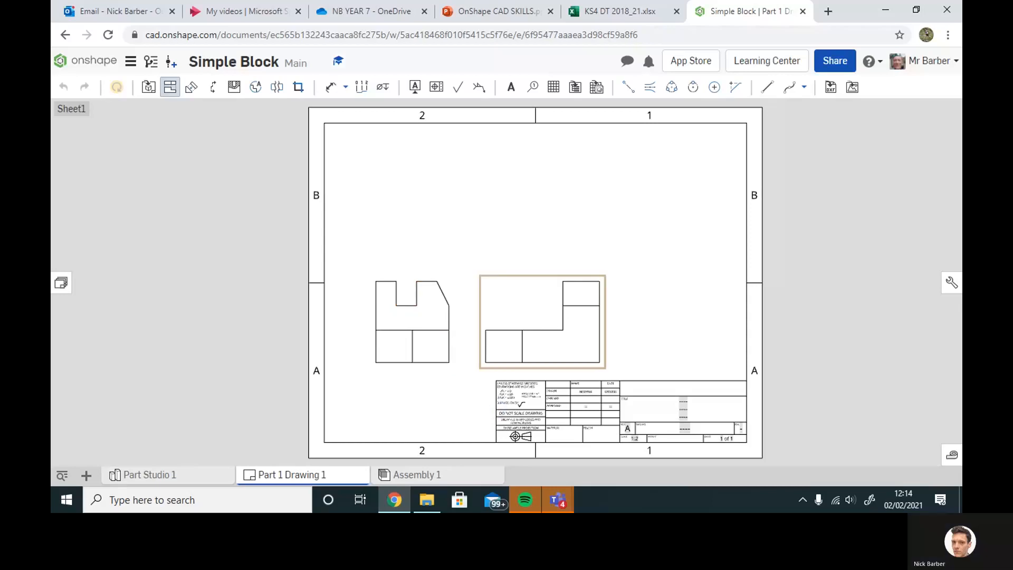
click(405, 321)
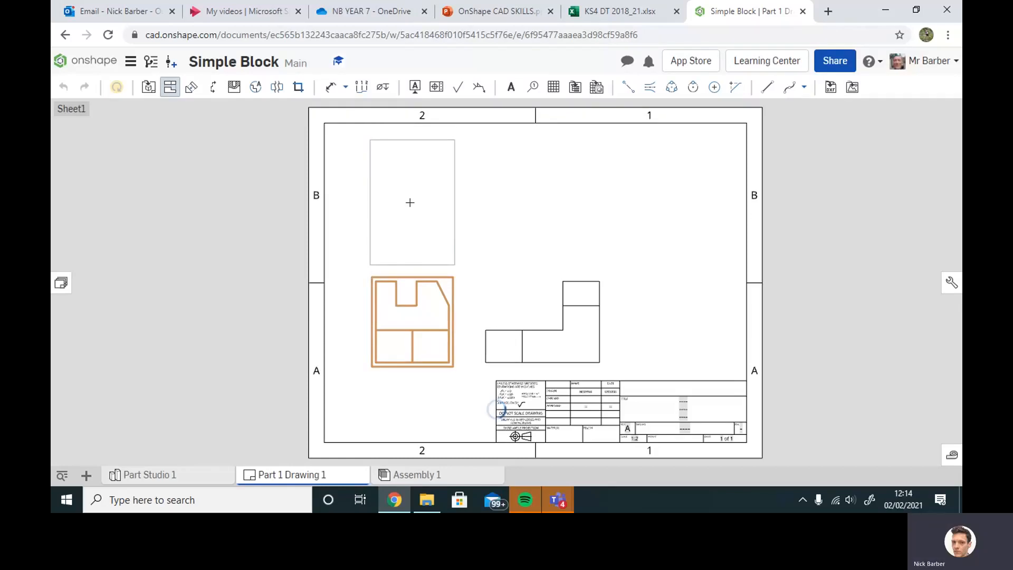
click(410, 203)
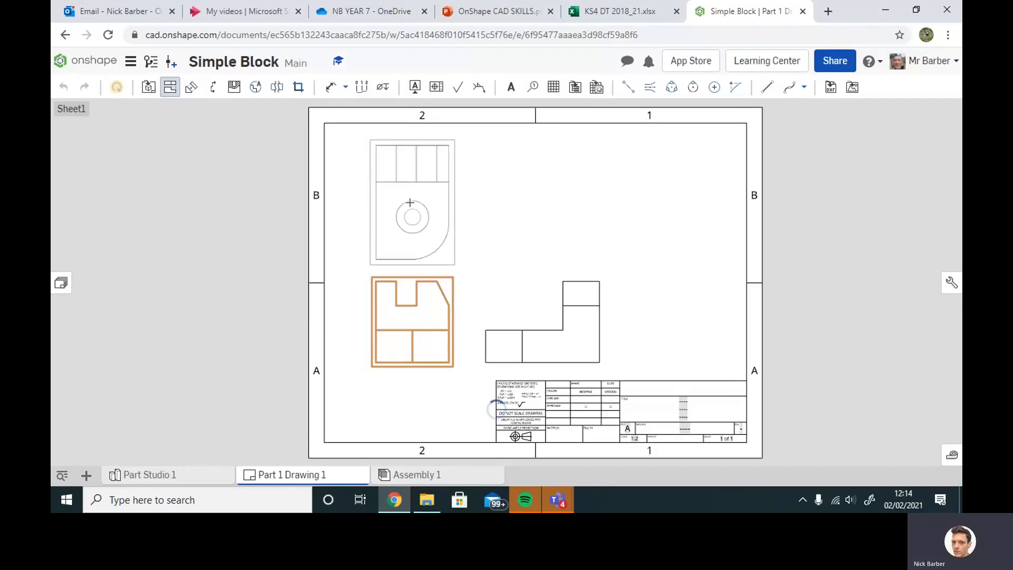
click(413, 323)
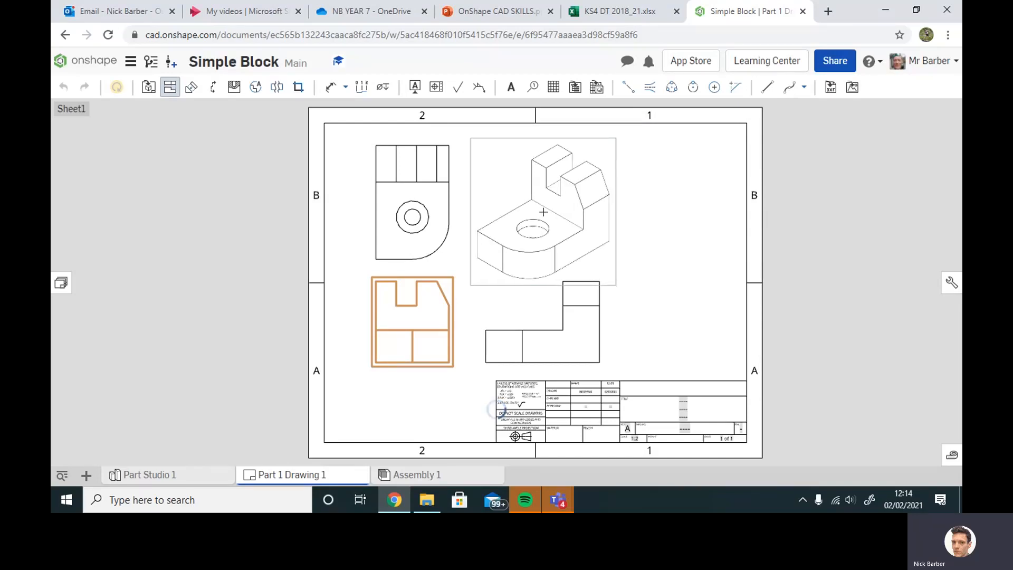
click(543, 212)
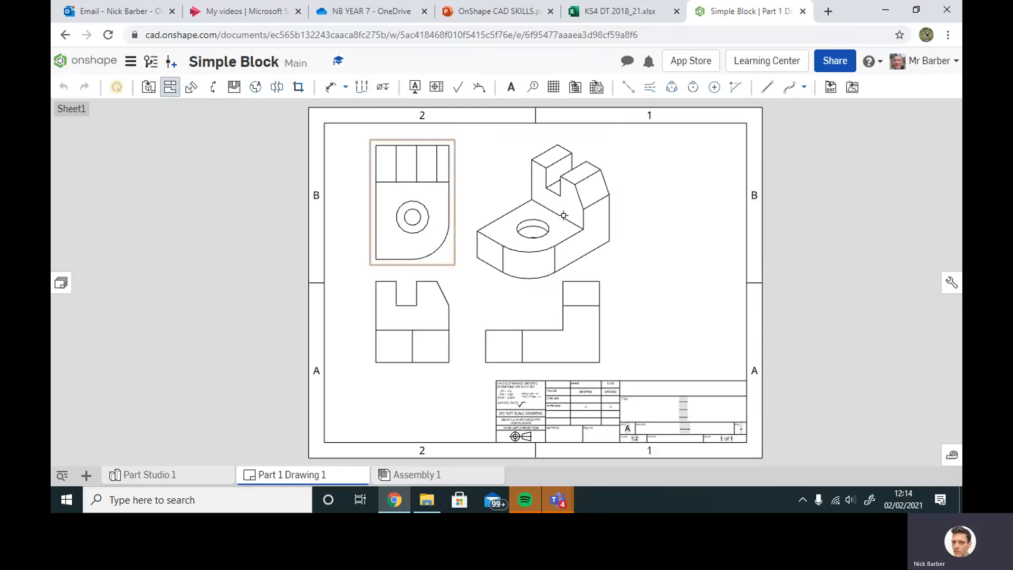
Dimension the depth of the upright section along the left edge of the top view, placing the value outside the part.
click(330, 87)
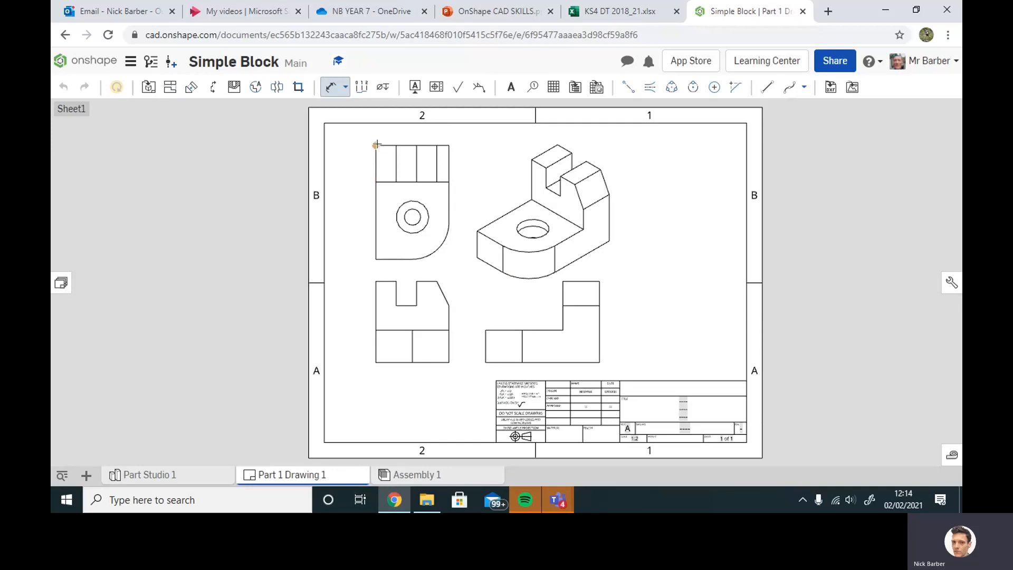
click(376, 182)
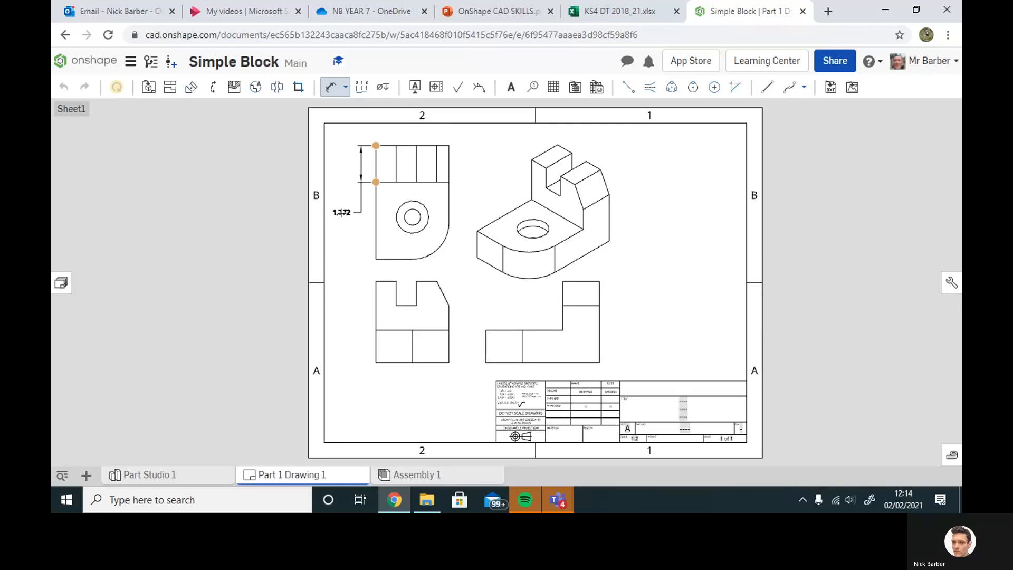
click(342, 213)
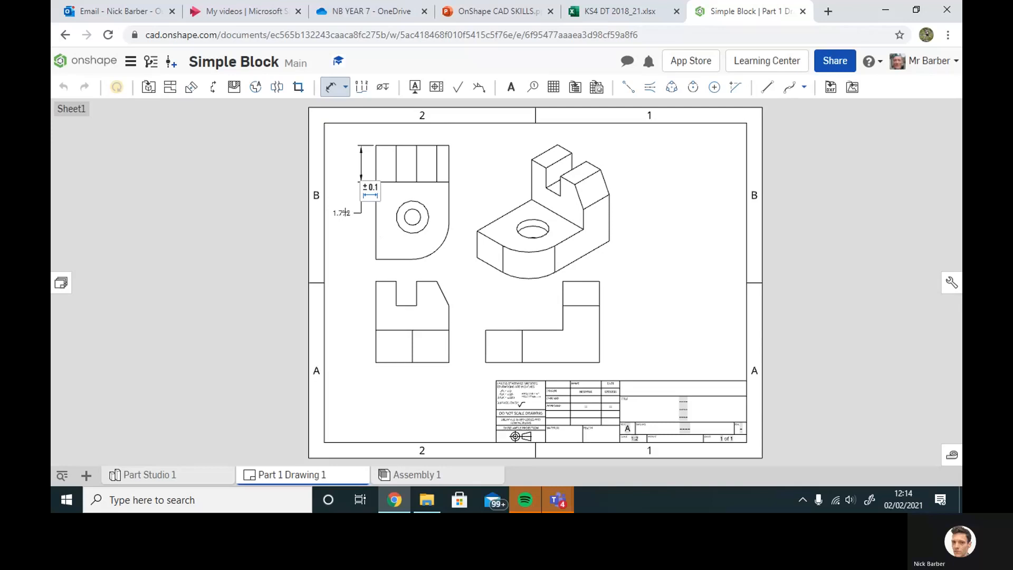
Set the upright section's depth dimension to millimeters with no decimal places.
click(371, 189)
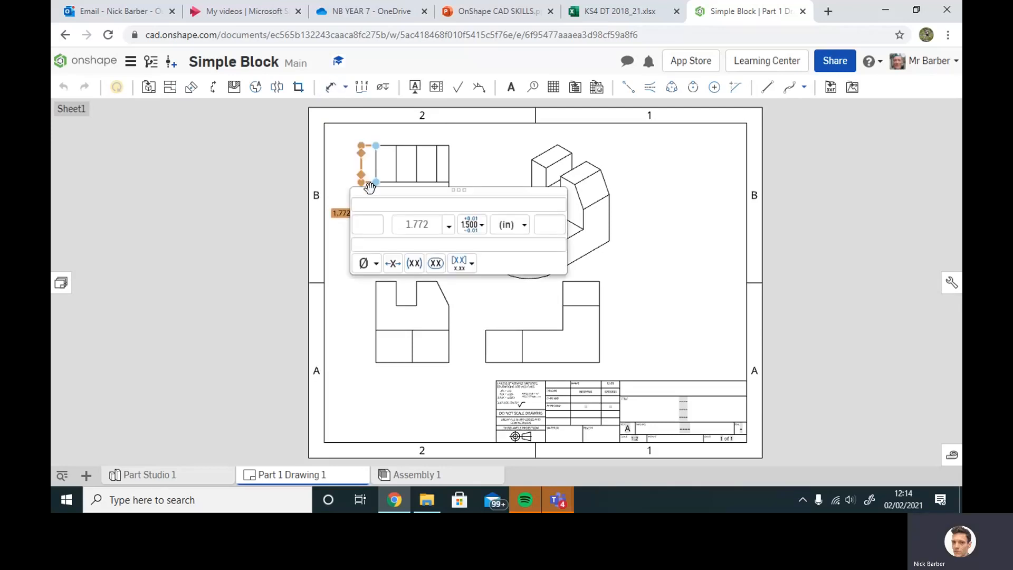
click(505, 224)
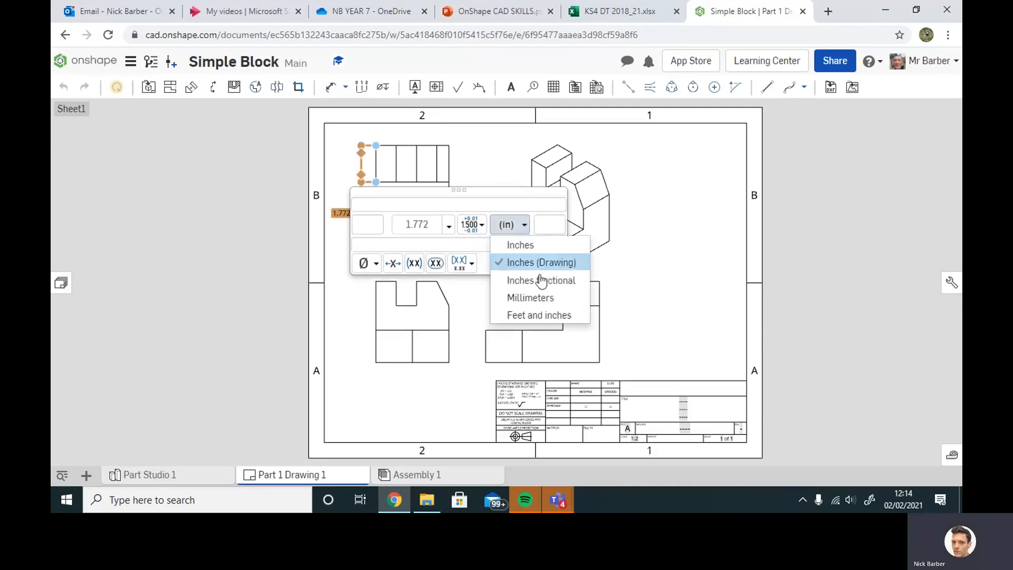
click(532, 299)
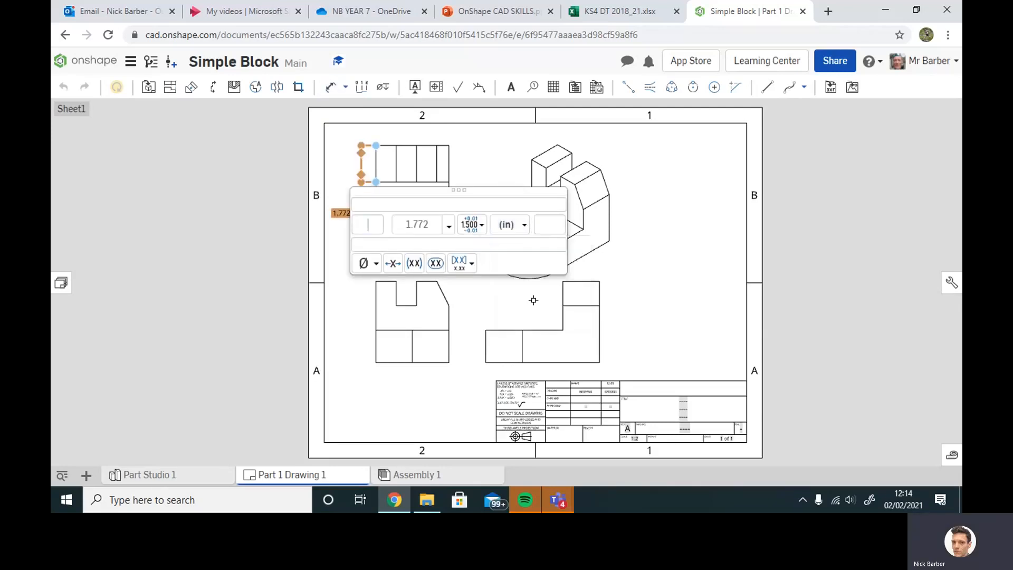
click(448, 230)
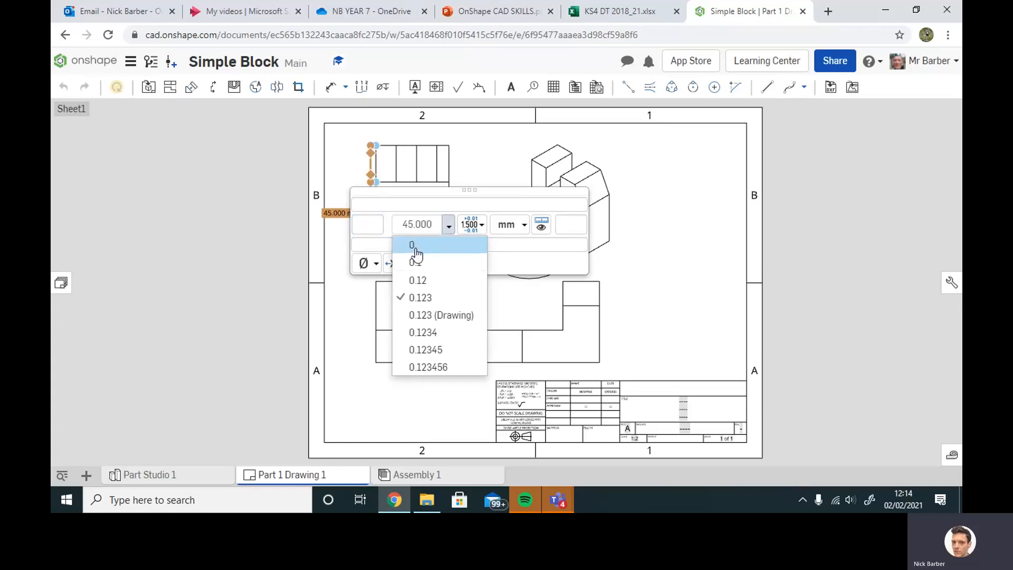
click(416, 248)
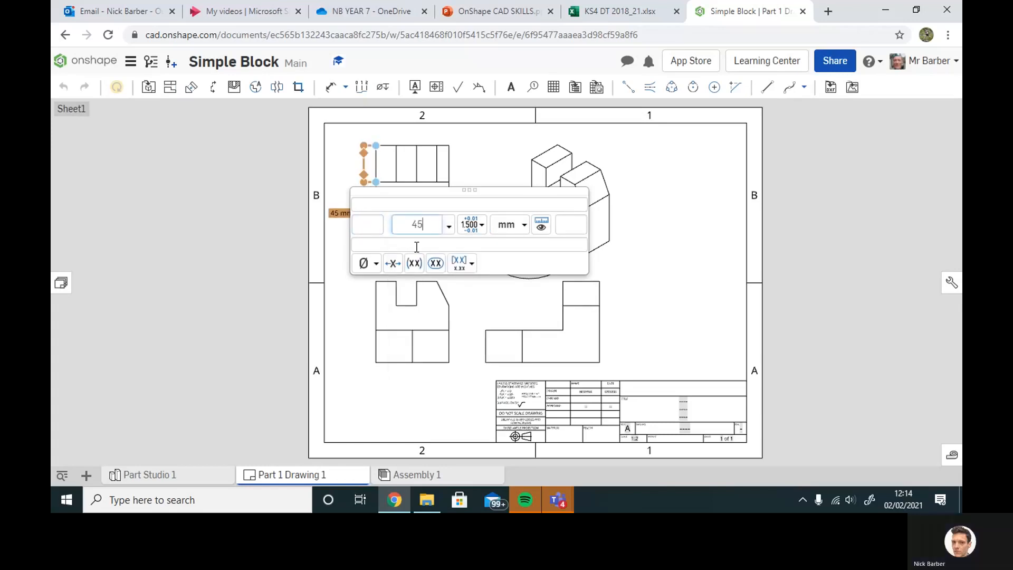
click(350, 310)
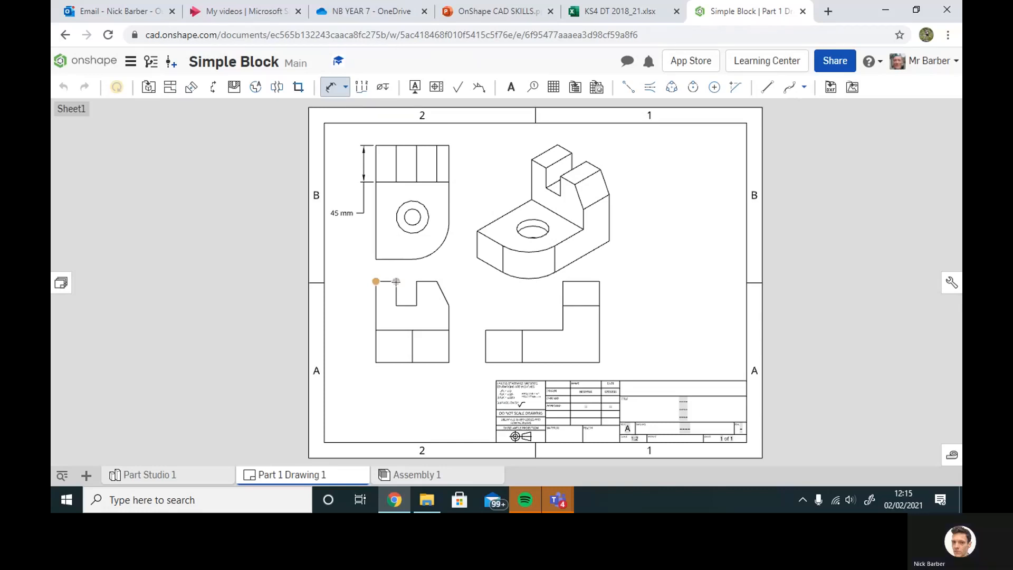
Dimension the width of the left prong in the front view, above its upper edge, in millimeters with no decimal places.
click(396, 282)
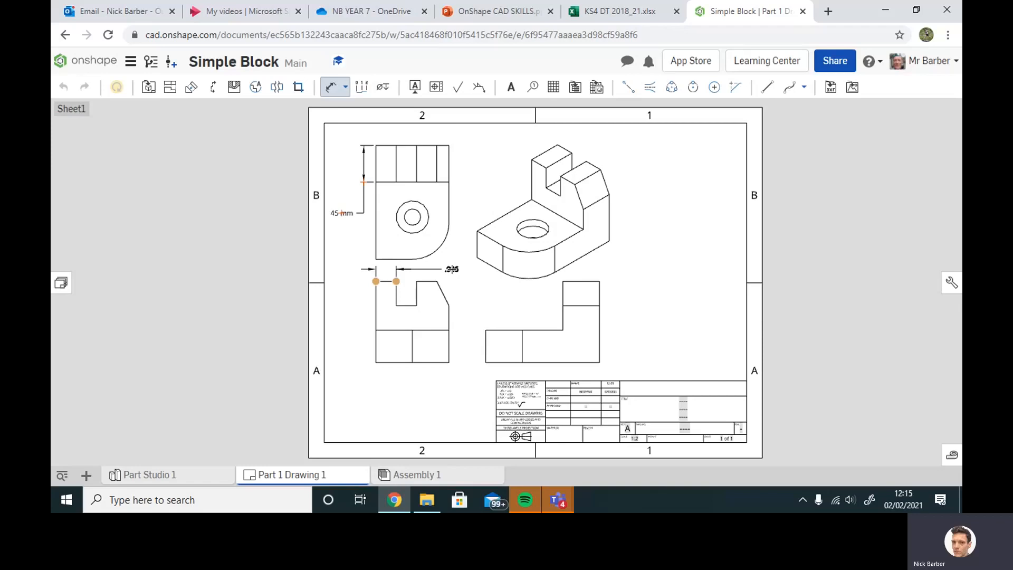
click(452, 270)
click(479, 248)
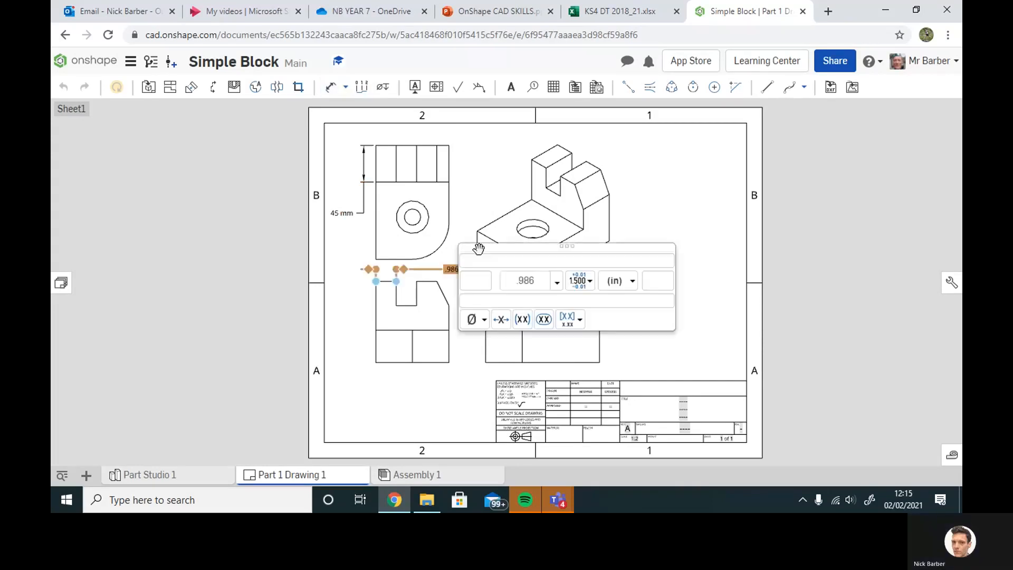
click(632, 282)
click(633, 246)
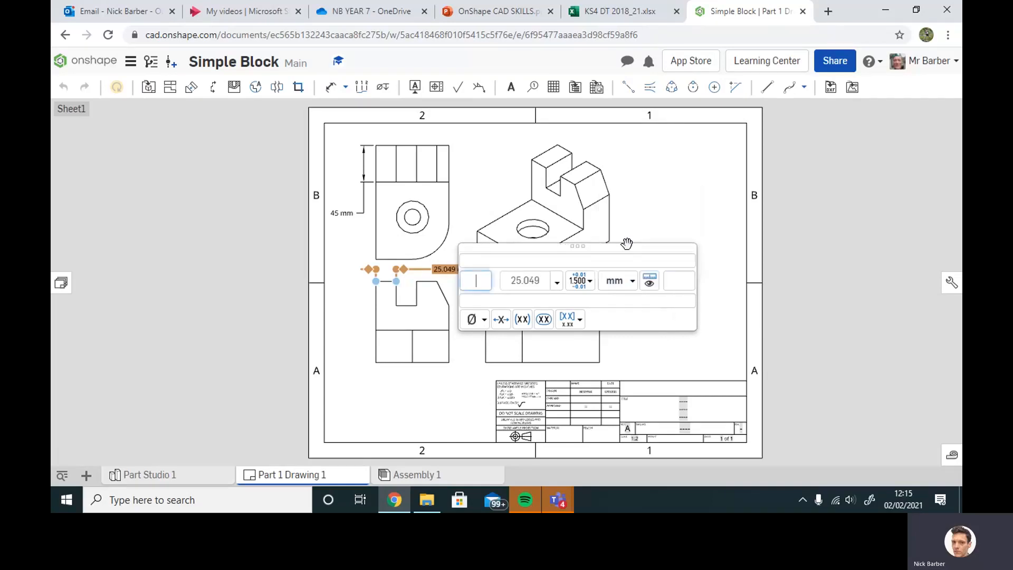
click(557, 283)
click(523, 141)
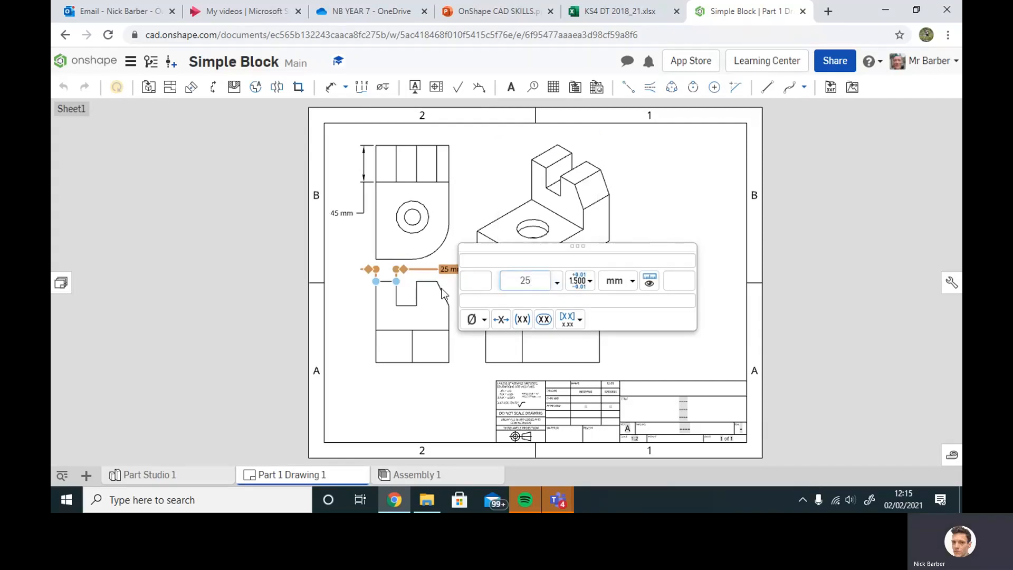
Dimension the slot's width above the upper edge of the top view, in millimeters with no decimal places.
click(422, 144)
click(417, 144)
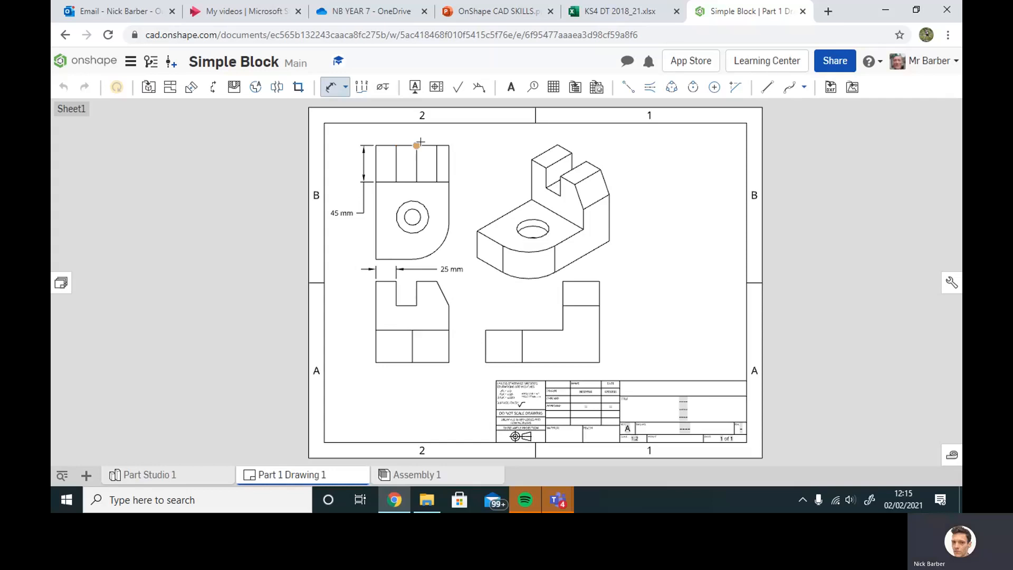
click(396, 145)
click(513, 115)
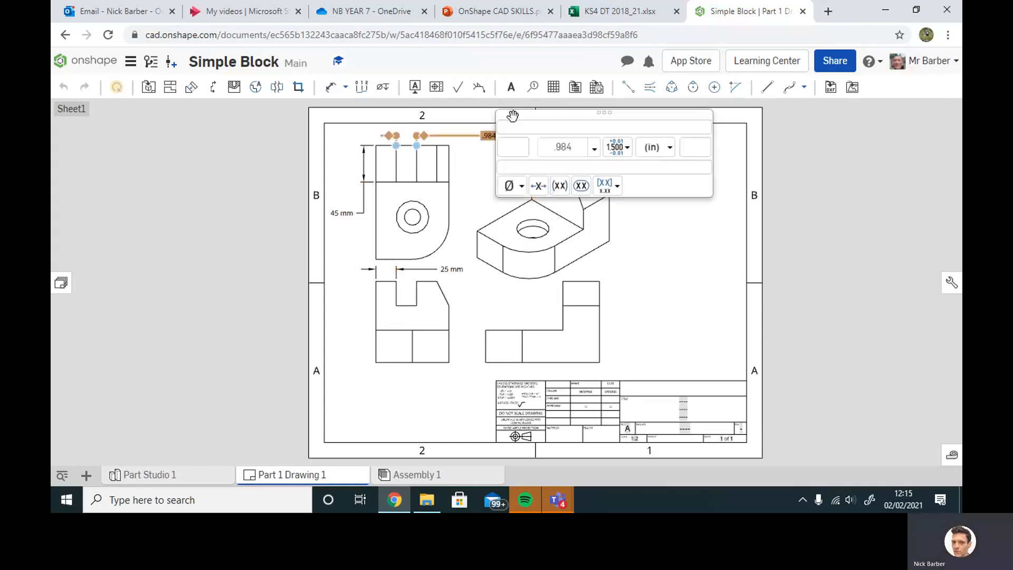
click(667, 147)
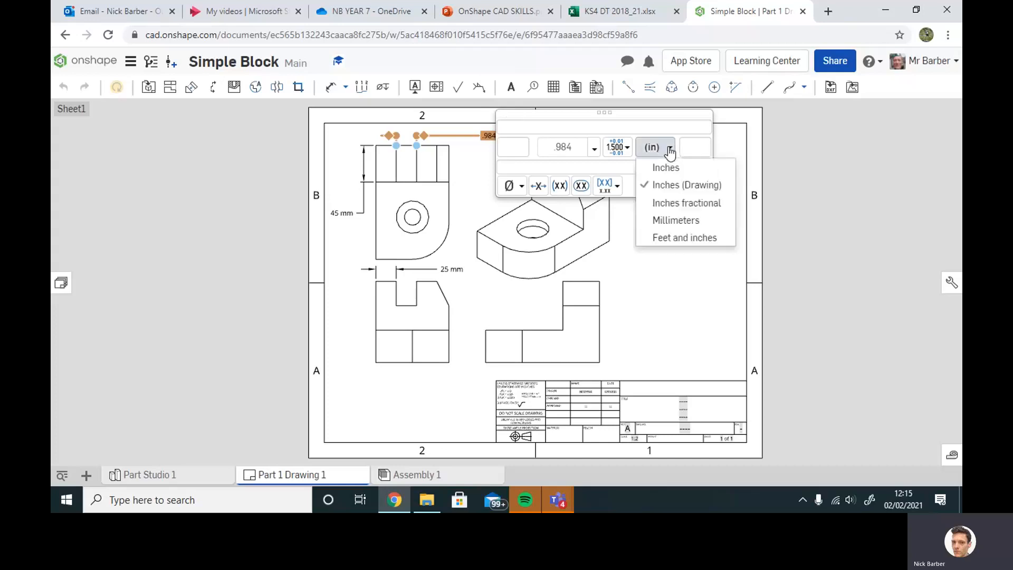
click(672, 220)
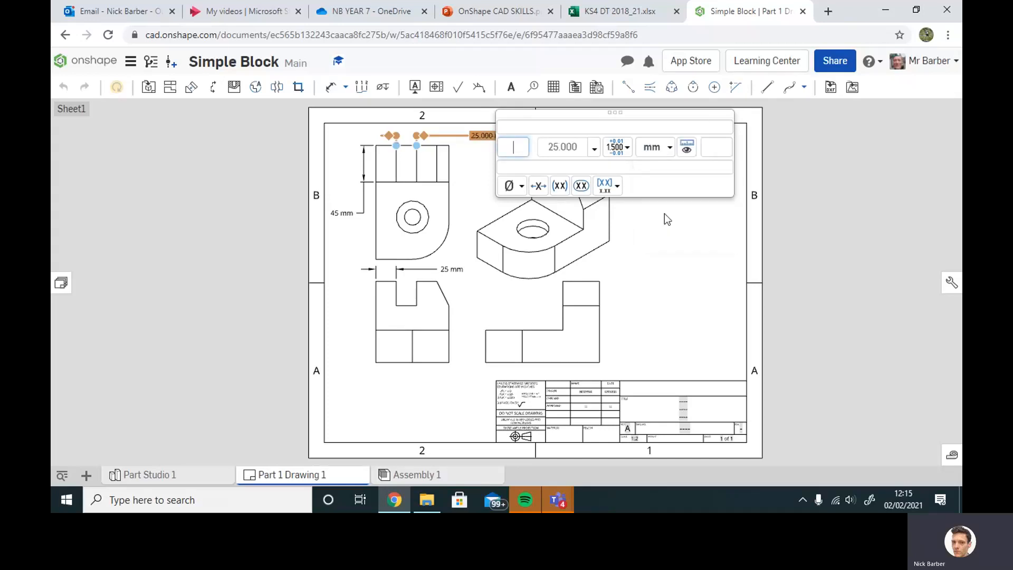
click(594, 150)
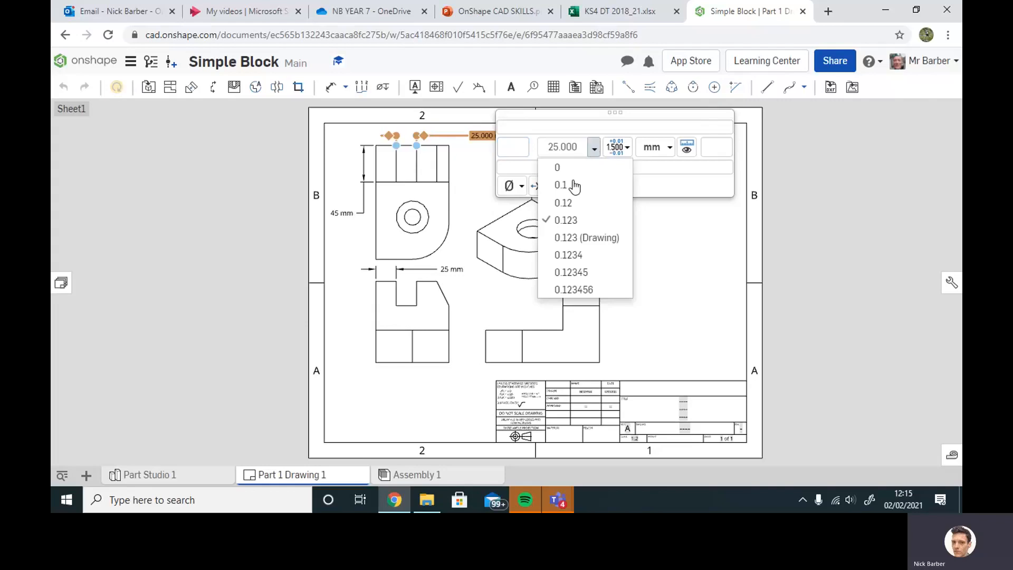
click(560, 167)
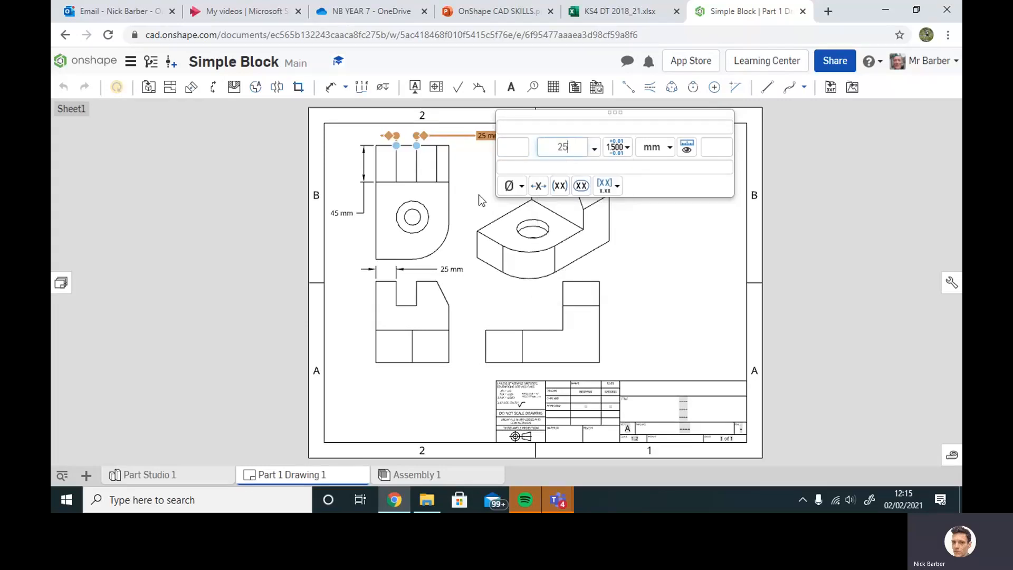
Dimension the slot's depth in the front view, placed outside the part's left edge, in millimeters with no decimal places.
key(d)
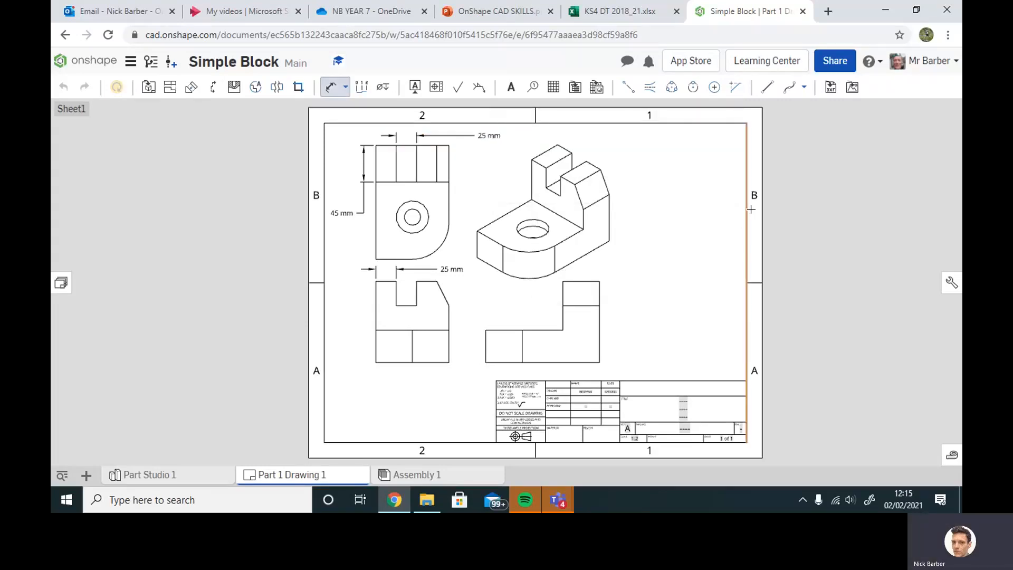
click(417, 281)
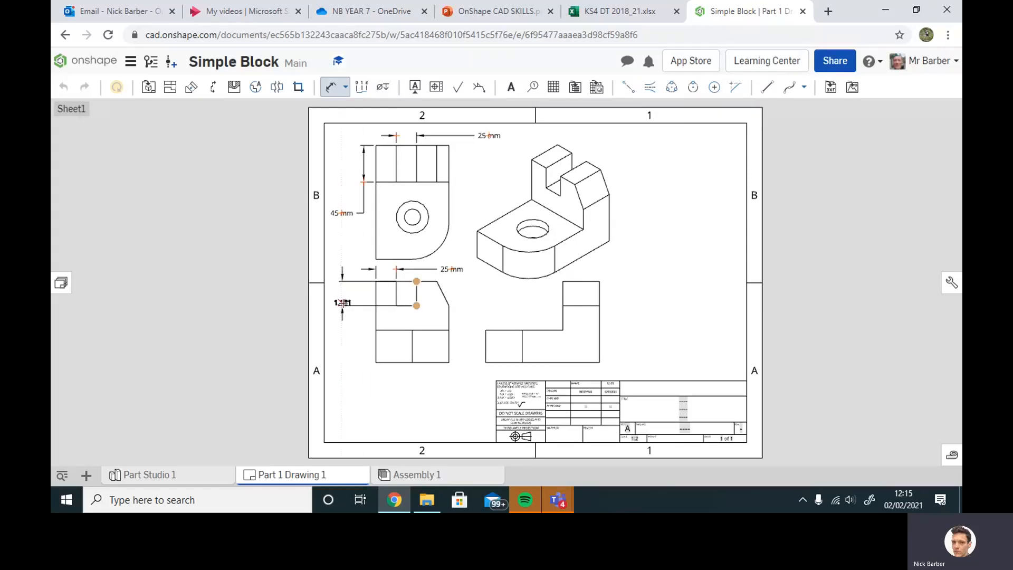
click(342, 302)
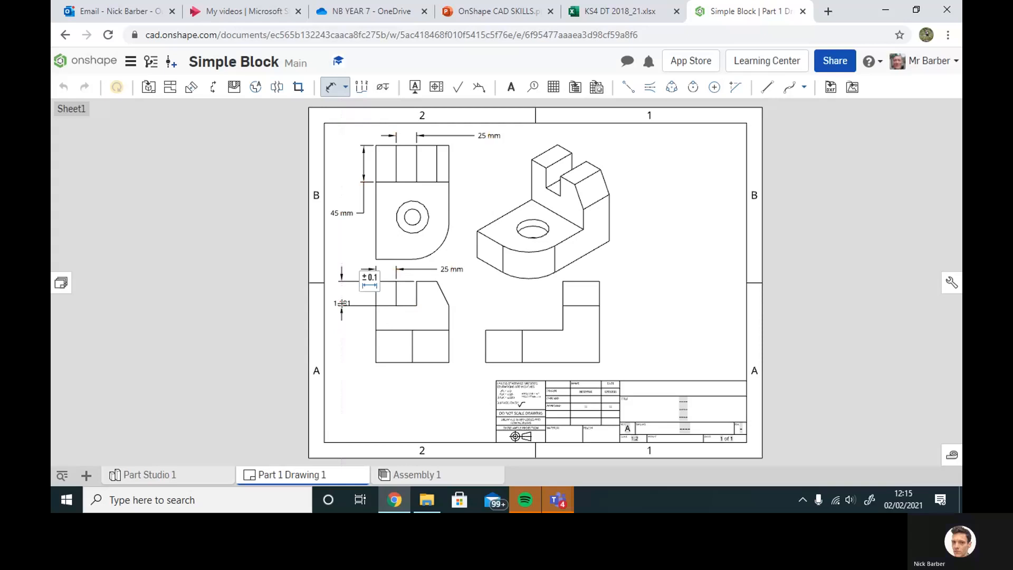
click(369, 278)
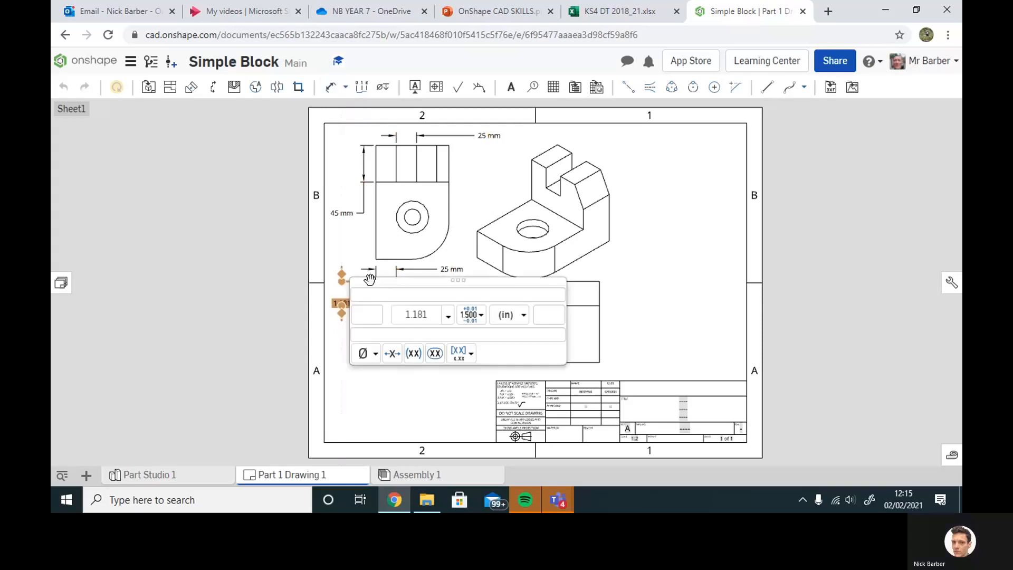
click(524, 317)
click(530, 278)
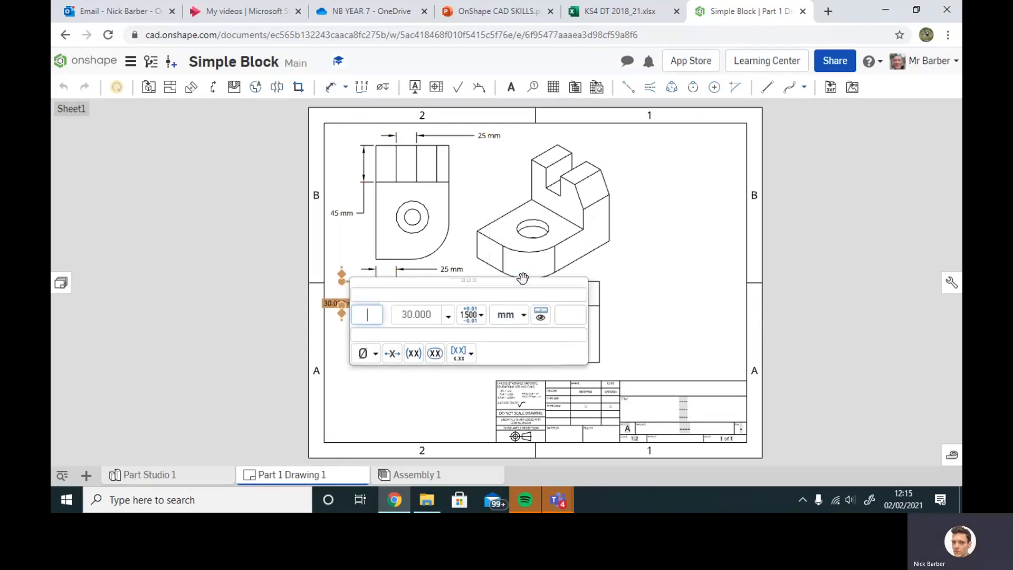
click(448, 316)
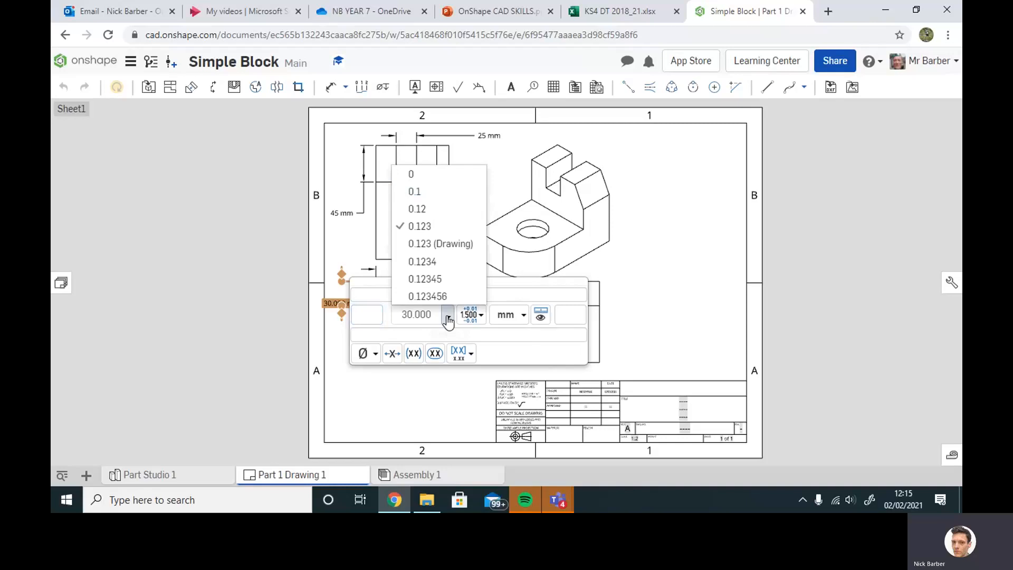
click(413, 175)
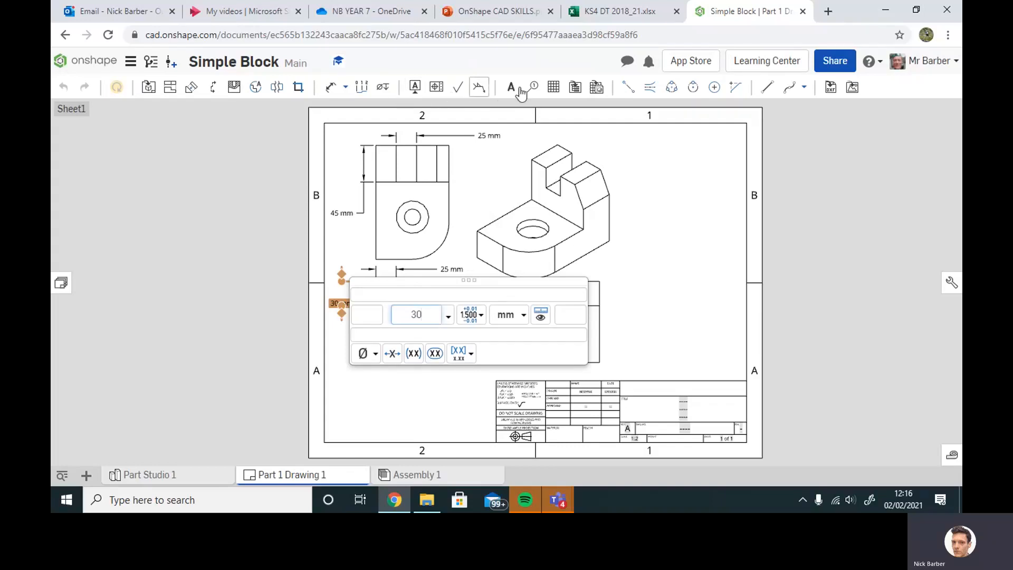
click(343, 86)
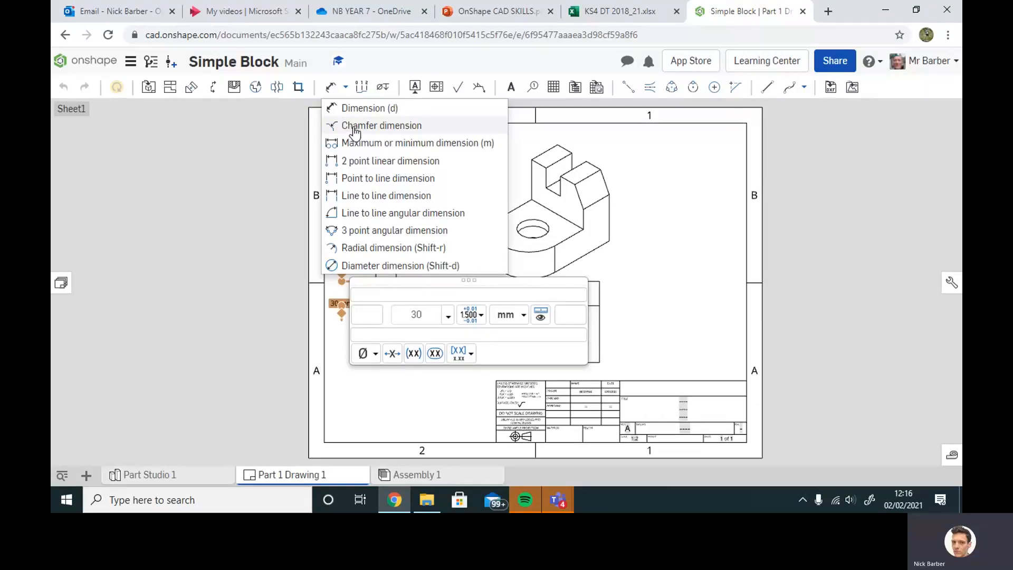
click(354, 127)
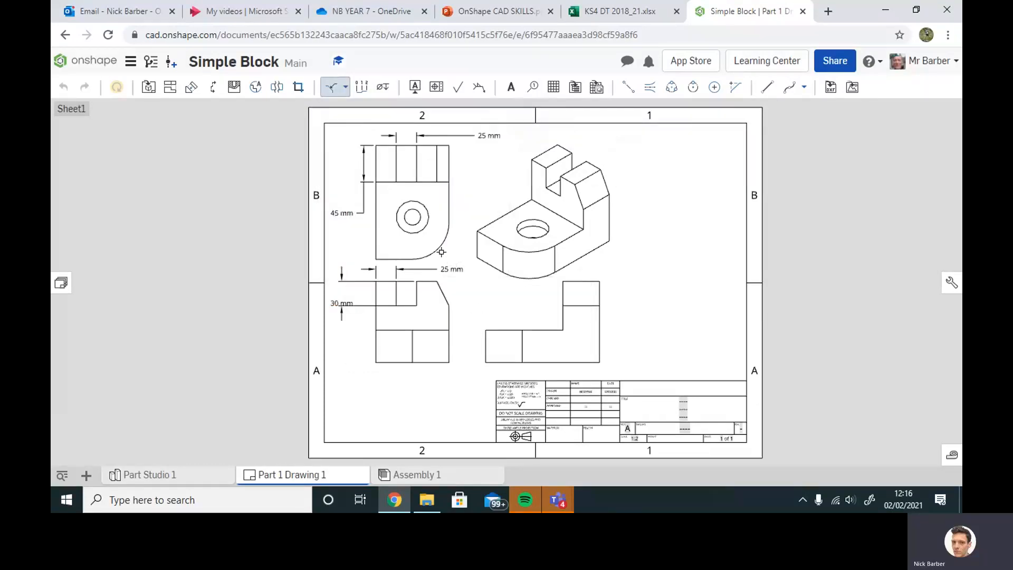
scroll(438, 247, up, 2)
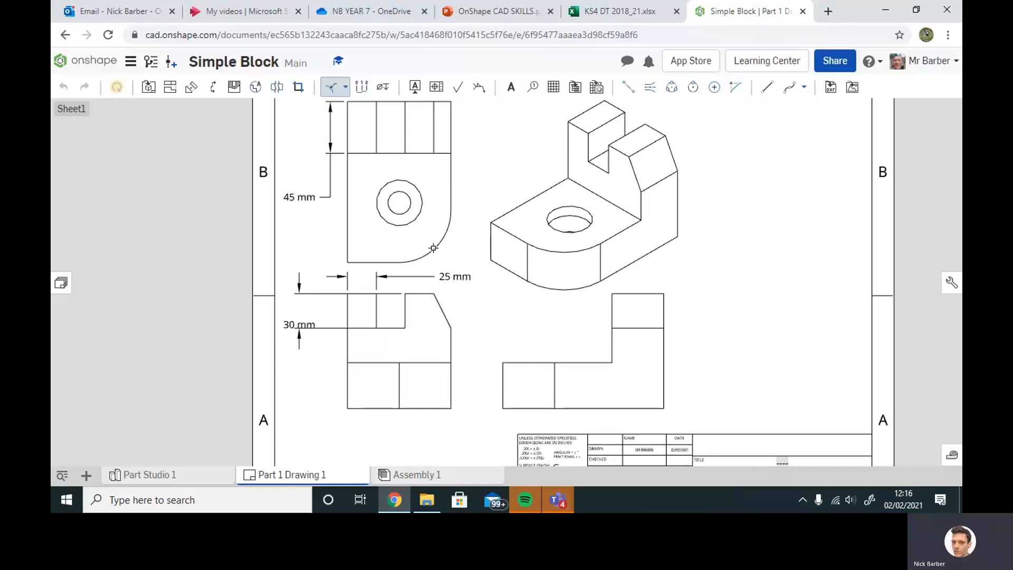
Add a radial dimension to the rounded corner in the top view, placed outside the part, in millimeters with no decimal places.
click(349, 86)
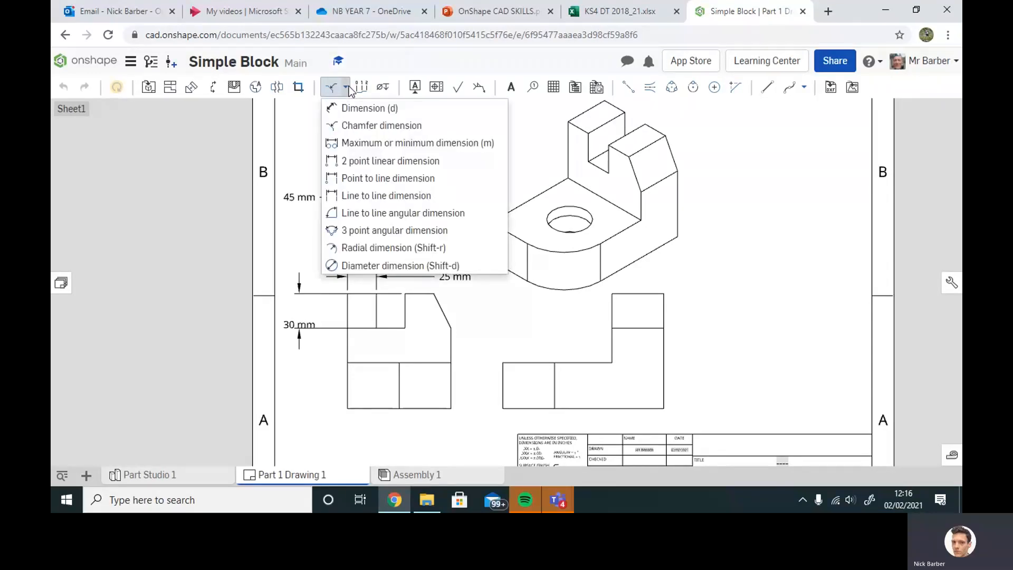
click(376, 247)
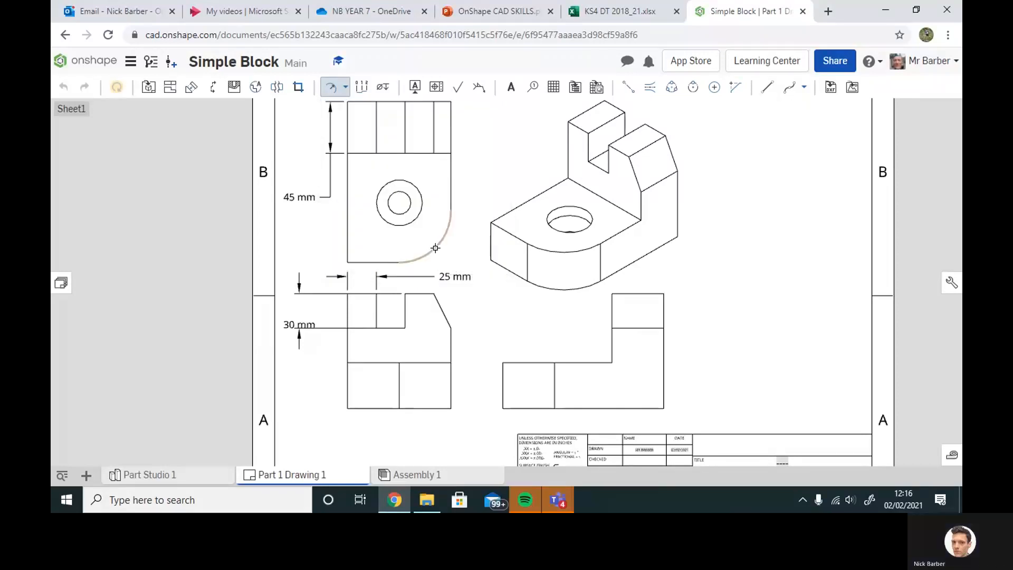
click(436, 247)
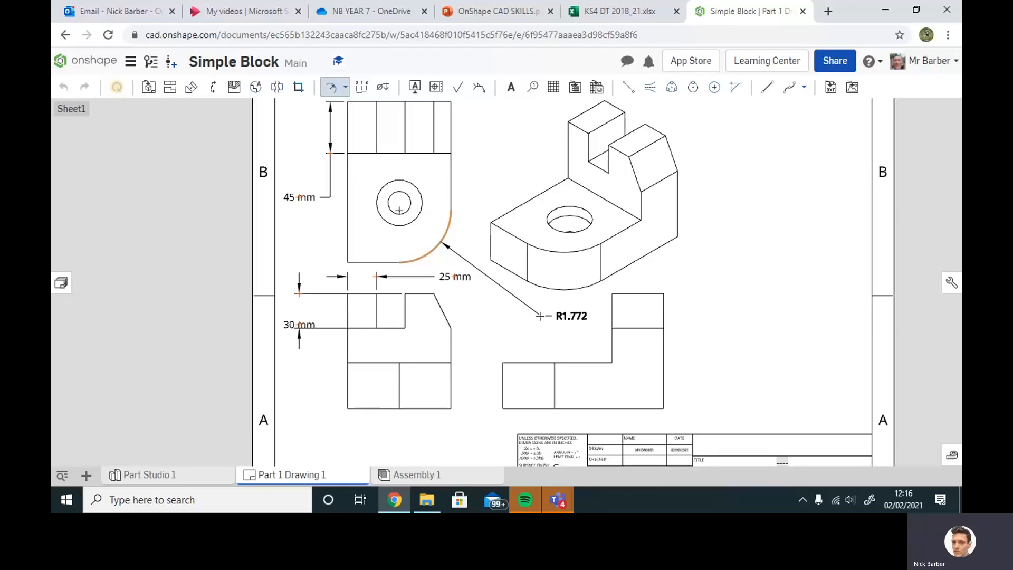
click(539, 315)
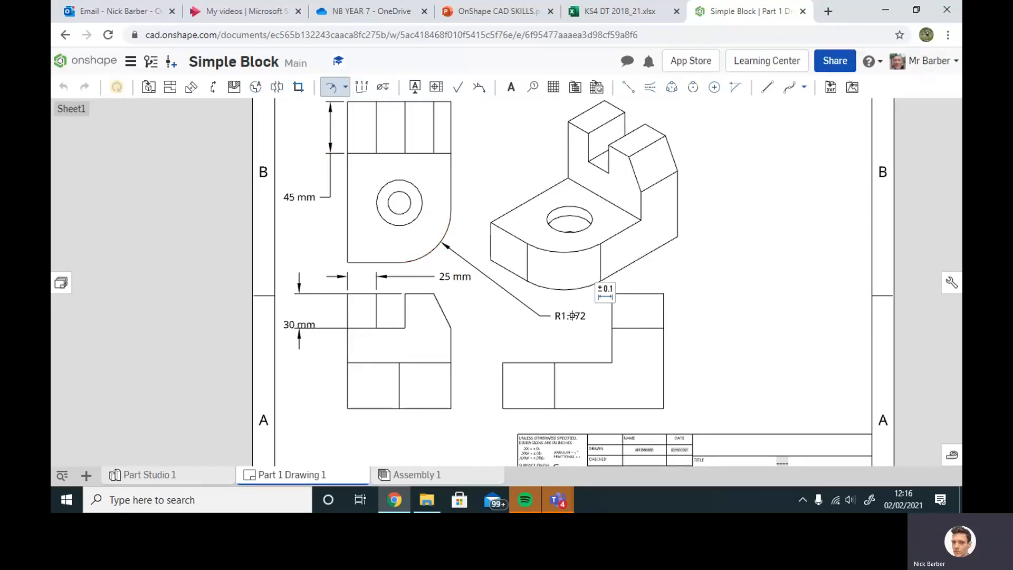
click(605, 291)
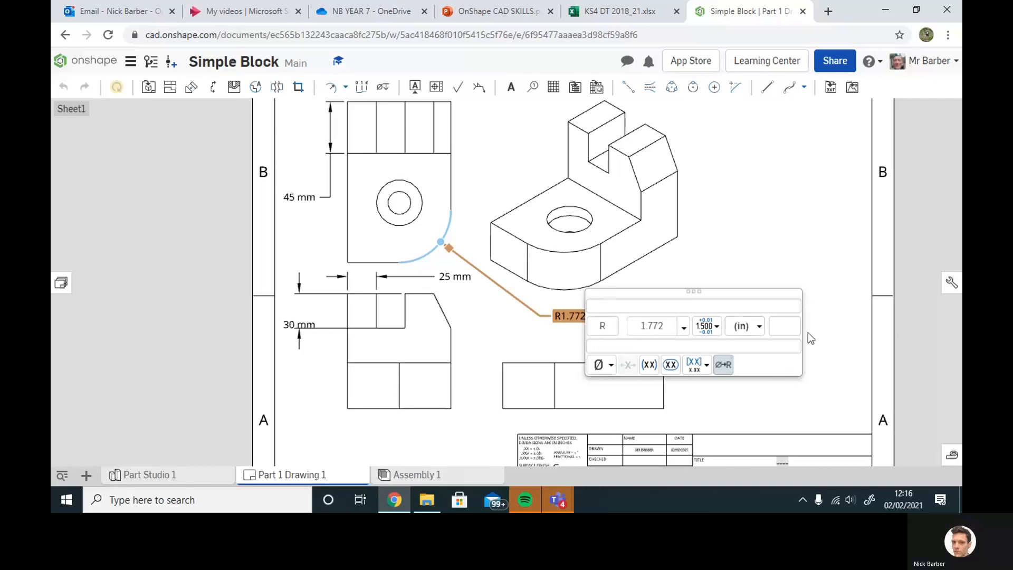
click(760, 327)
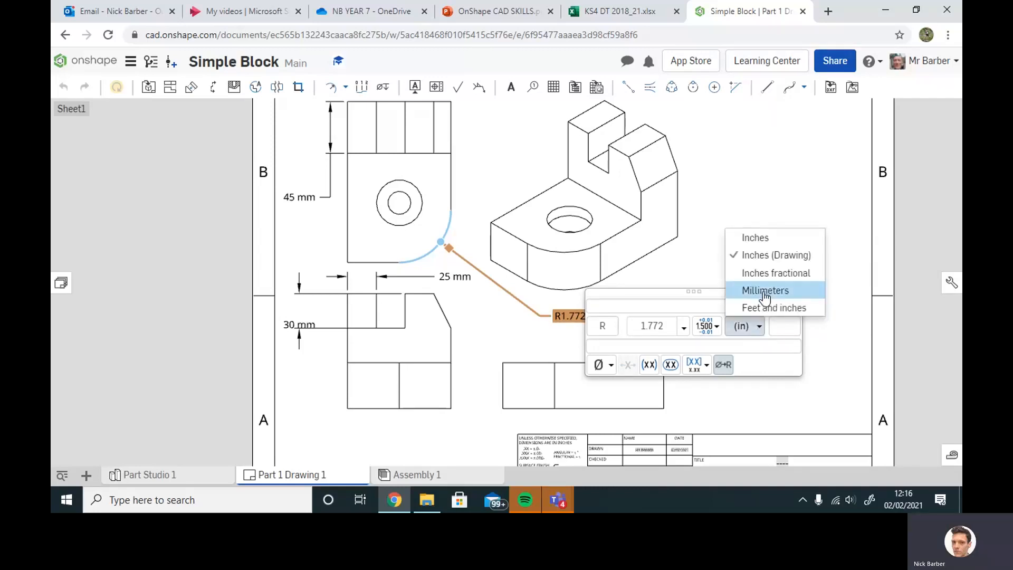
click(765, 296)
click(683, 327)
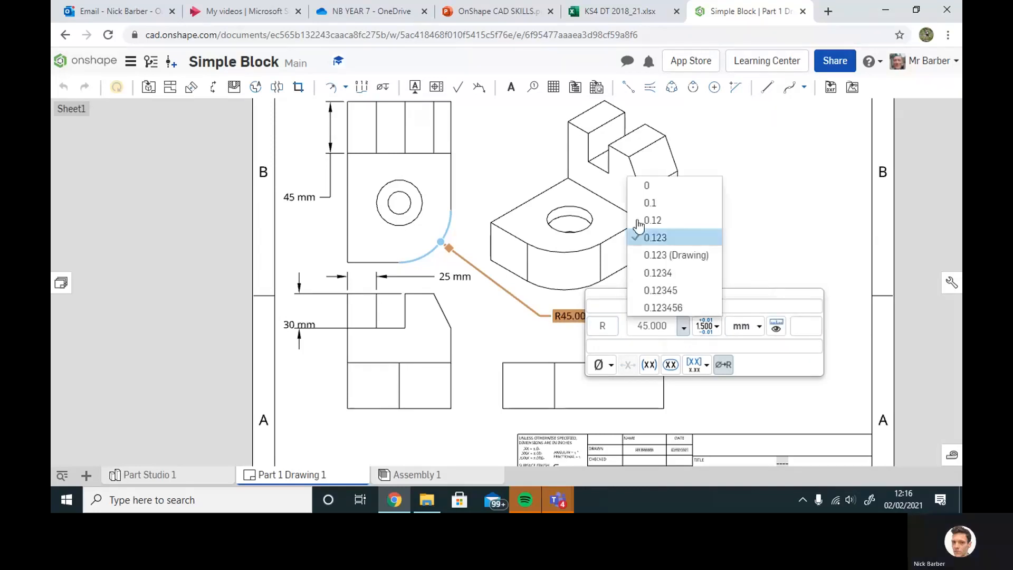
click(654, 187)
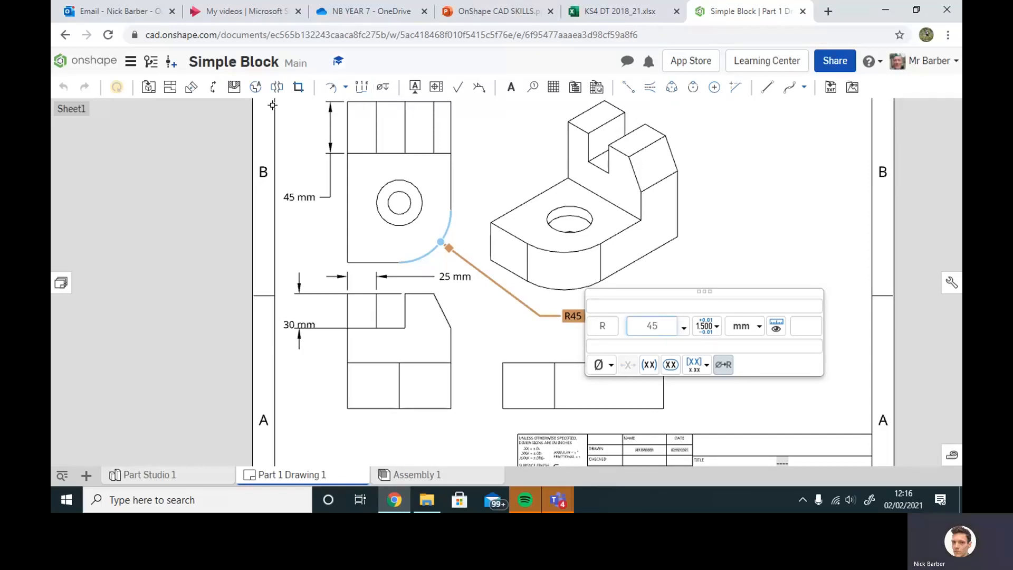
Add a diameter dimension to the hole's outer circle in the top view, placed outside the part, in millimeters with no decimal places.
click(345, 87)
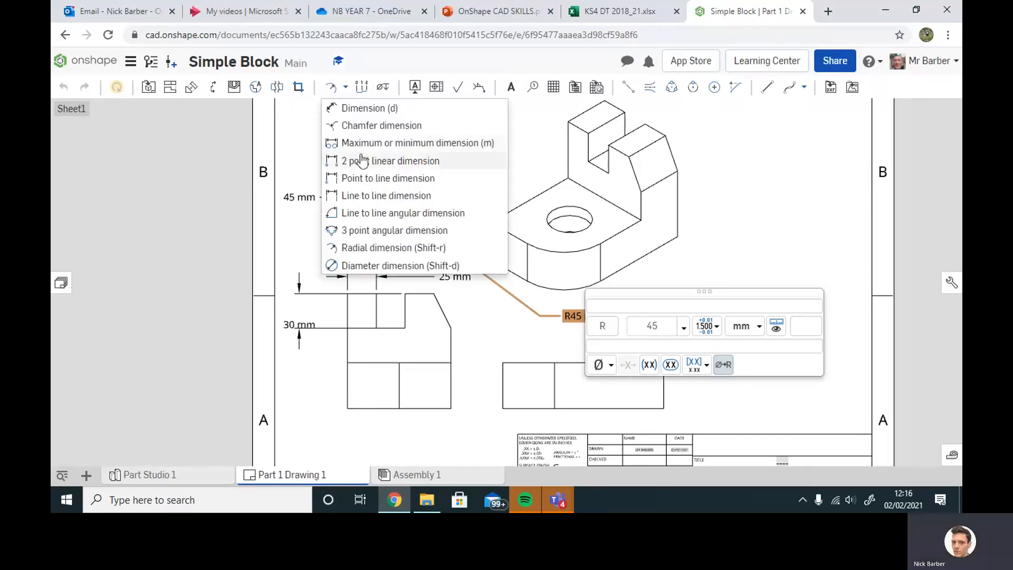
click(369, 266)
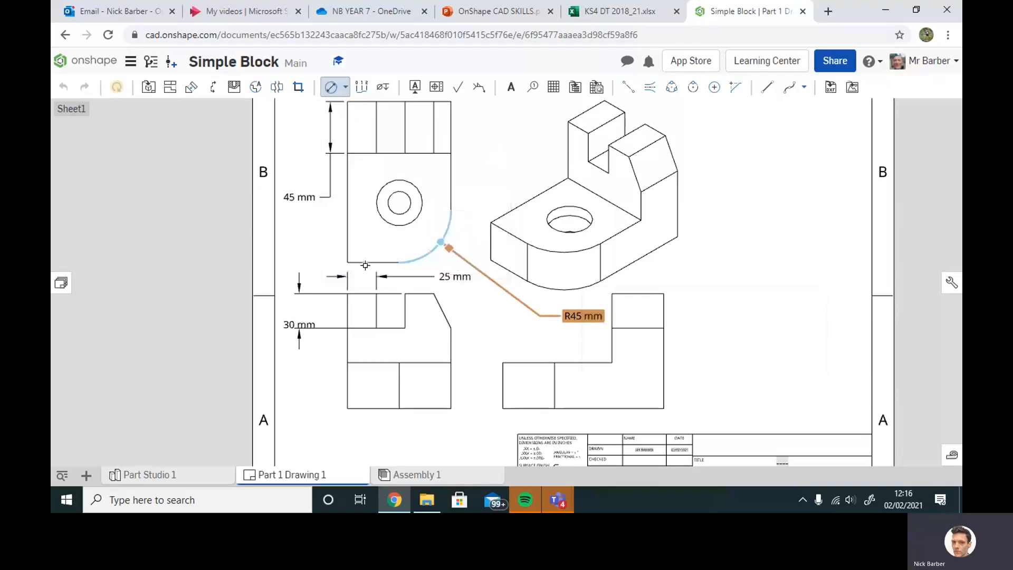
click(406, 179)
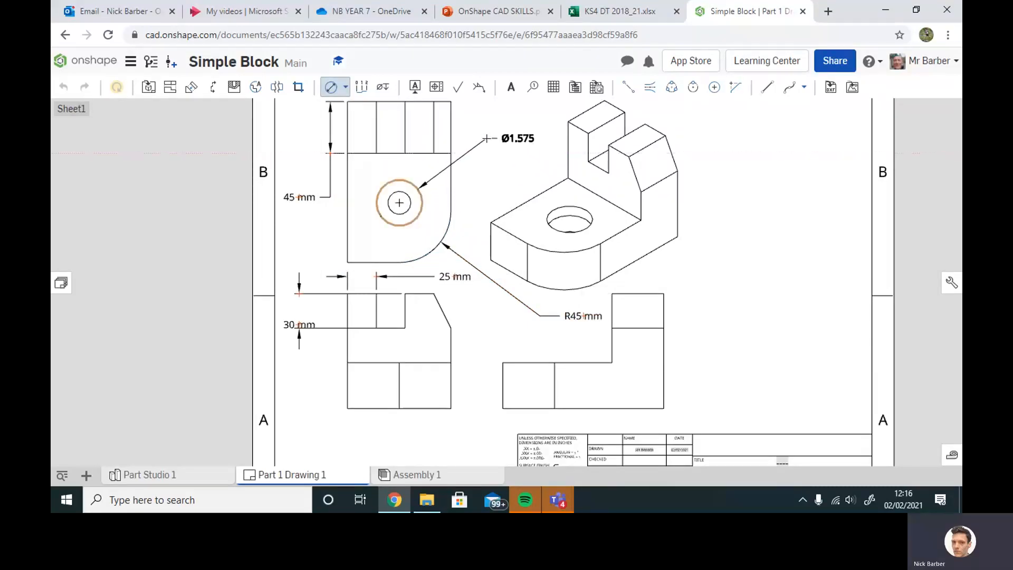
click(485, 139)
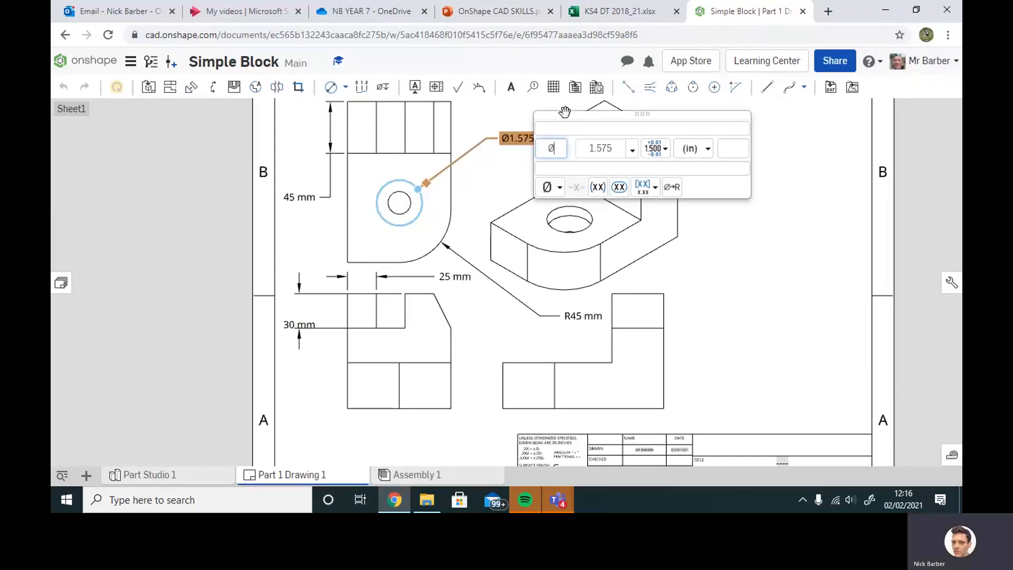
click(707, 150)
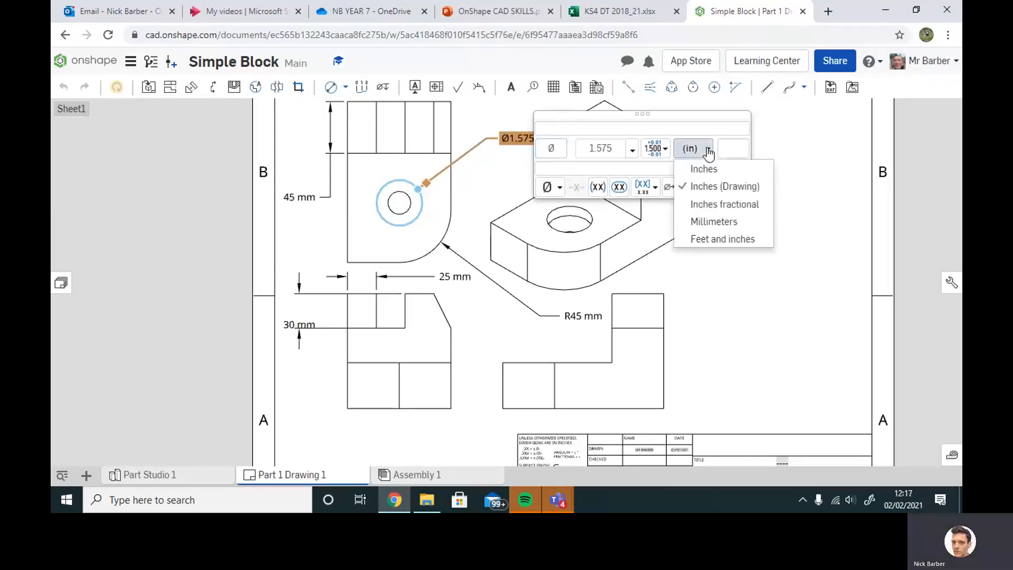
click(705, 222)
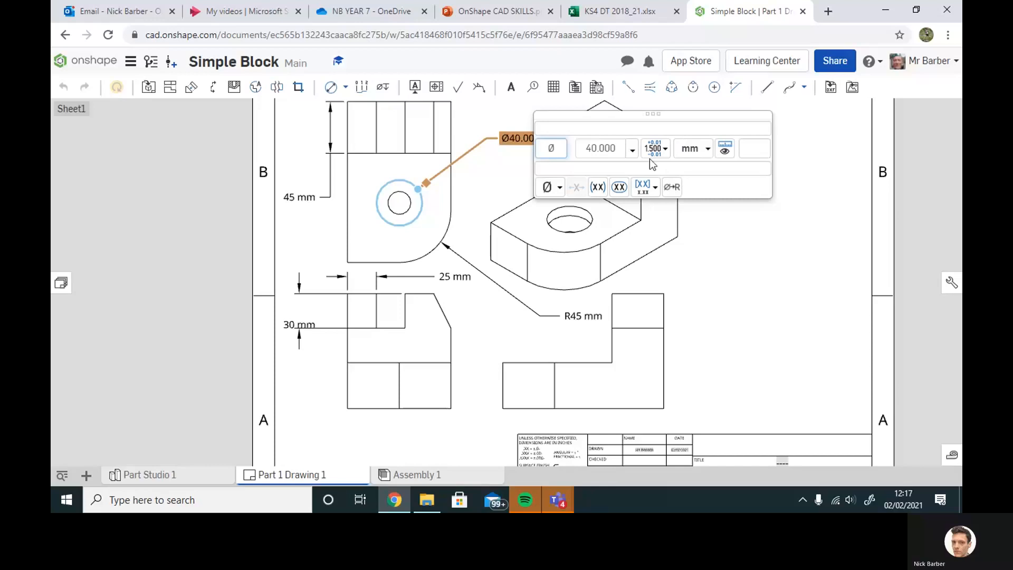
click(632, 153)
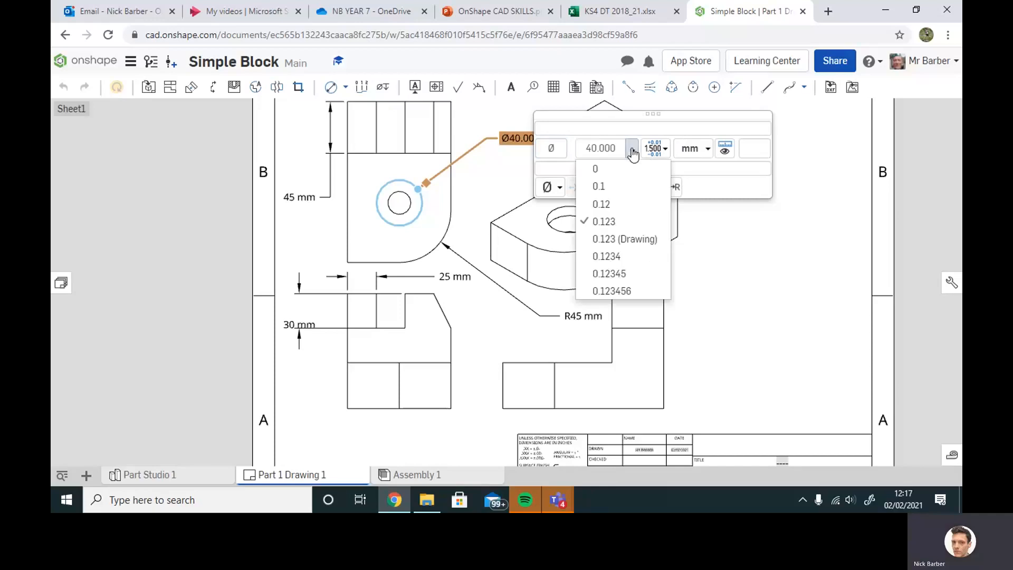
click(596, 169)
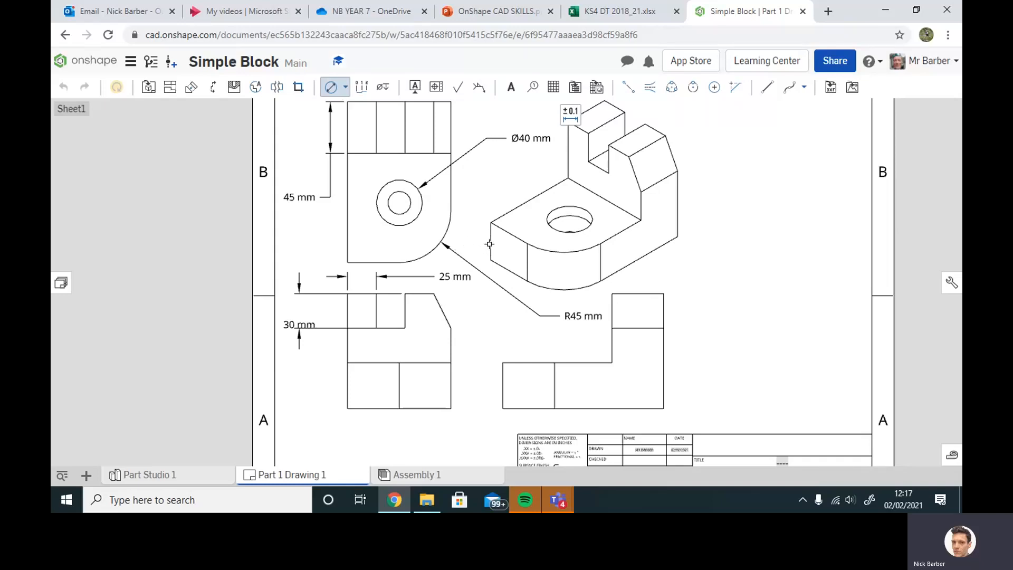
Add a vertical section view A through the hole's centre in the top view, placed beyond the isometric view.
scroll(522, 256, up, 1)
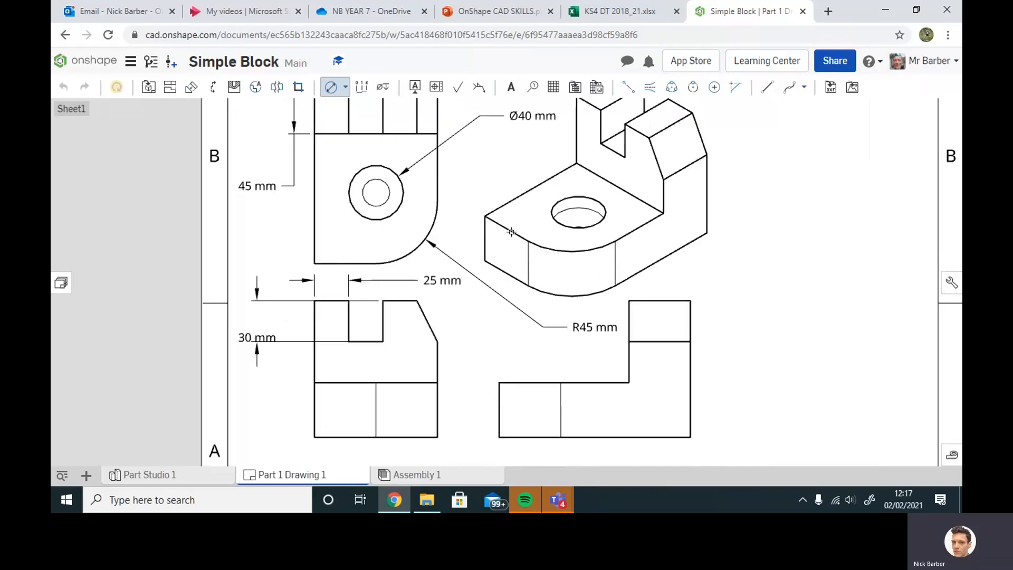
scroll(505, 225, down, 1)
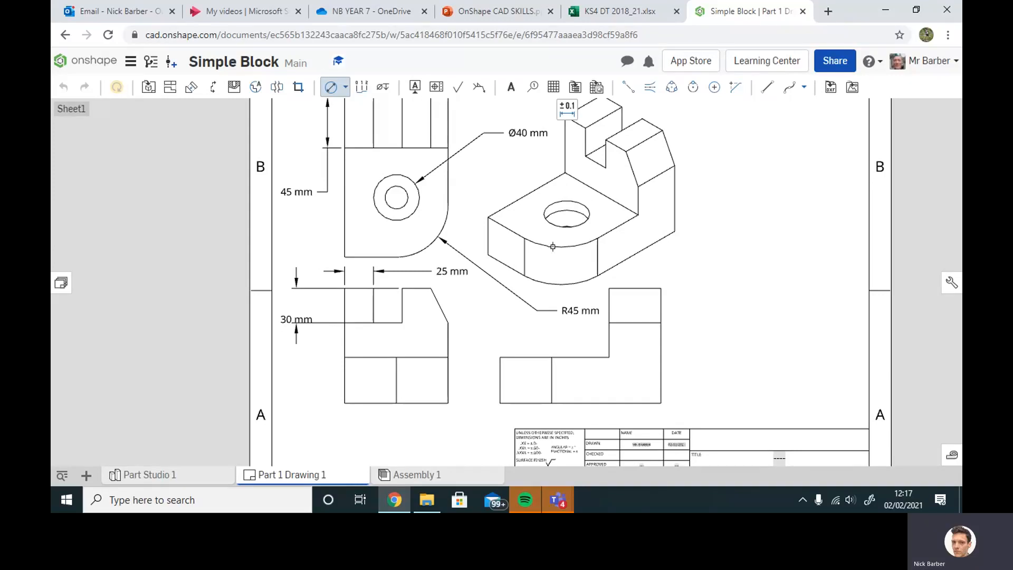
click(212, 89)
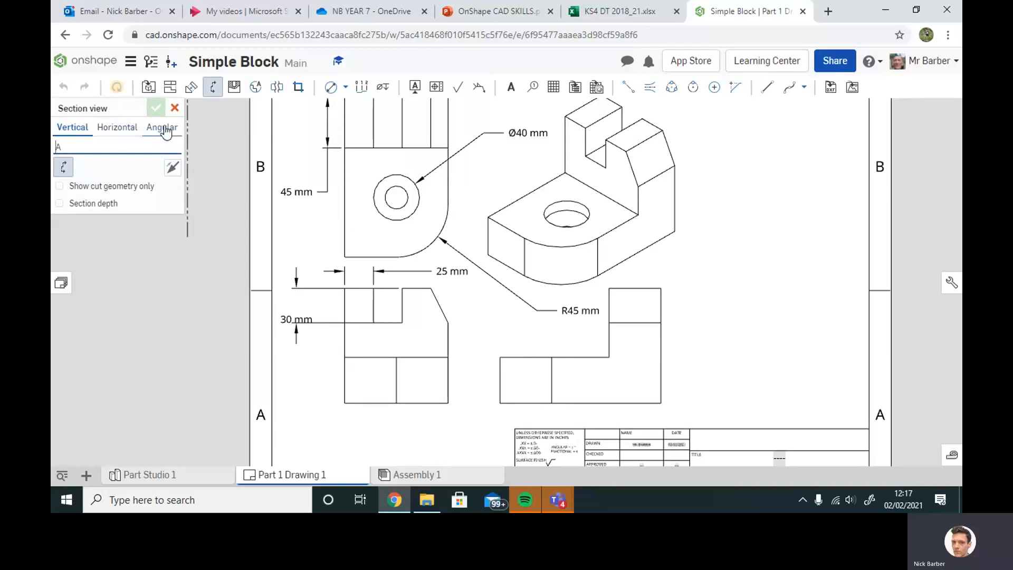
scroll(424, 229, down, 5)
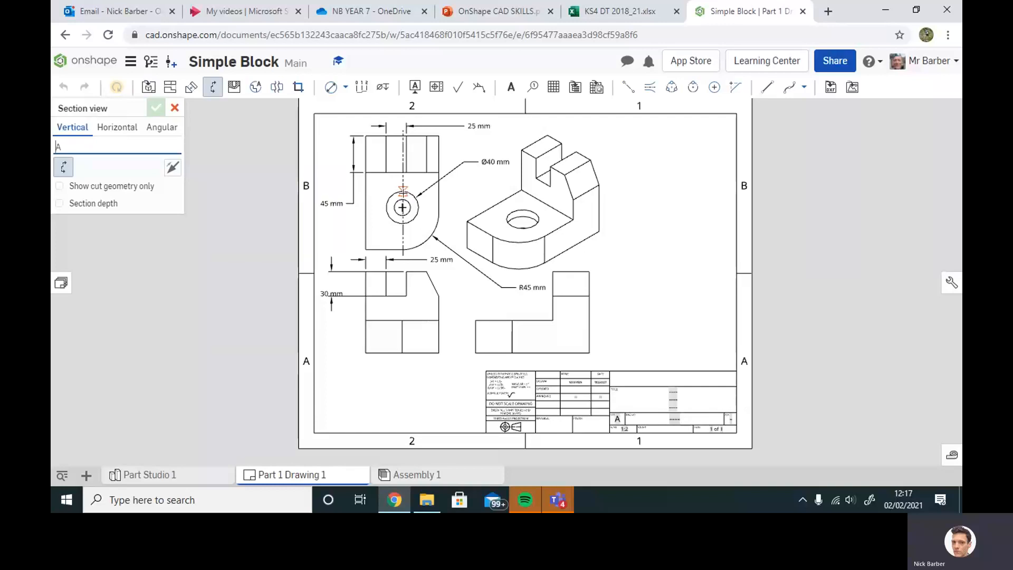
click(403, 191)
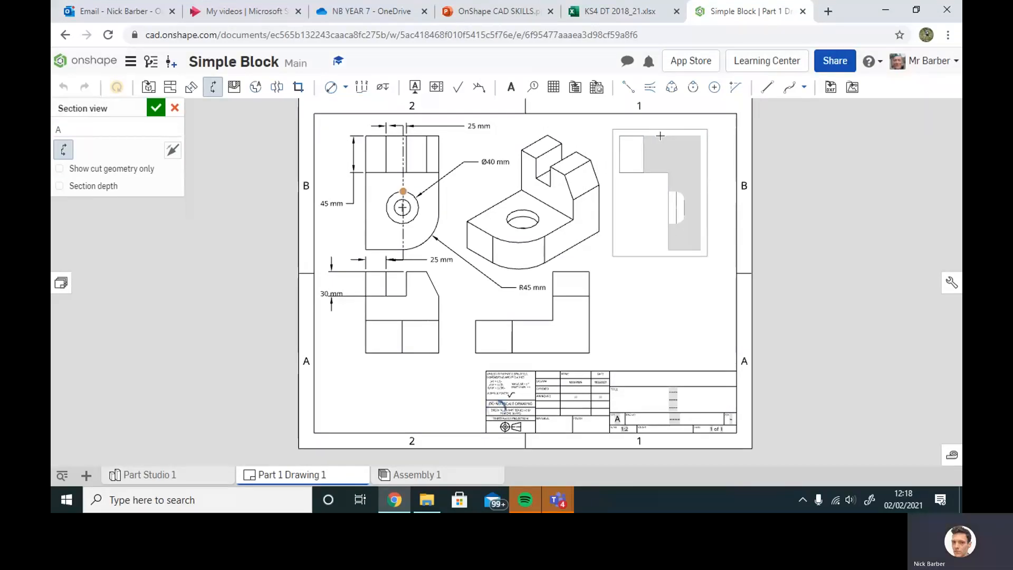
click(660, 136)
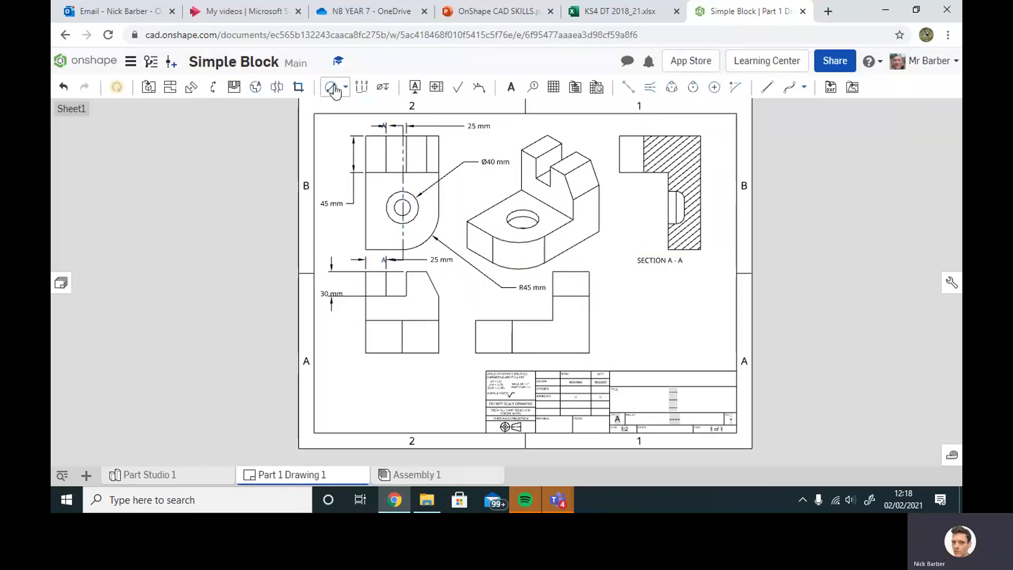
Add a 1:1 detail view B of the hole's rounded lower corner in the section view, placed between the section and isometric views.
click(256, 90)
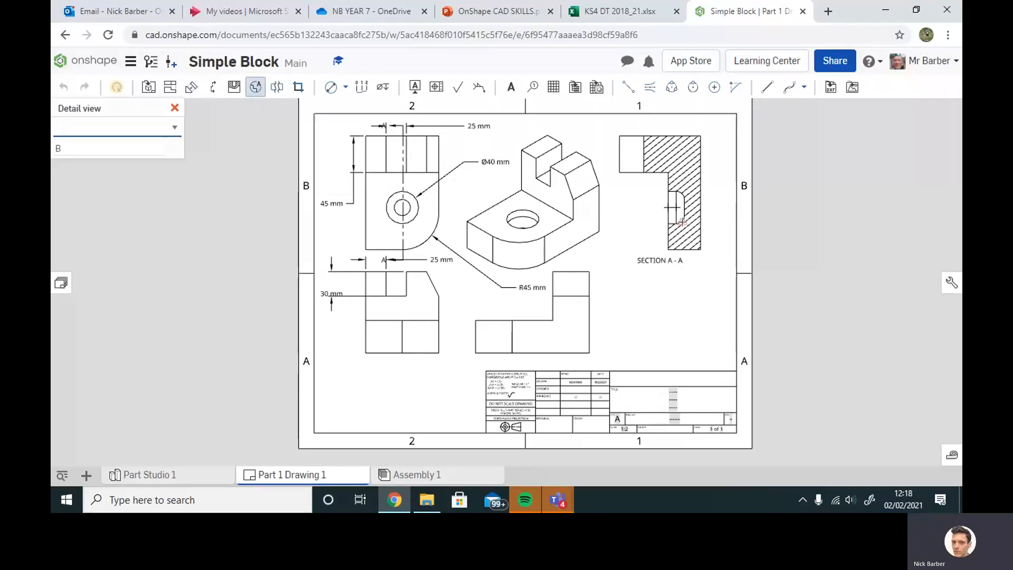
click(681, 221)
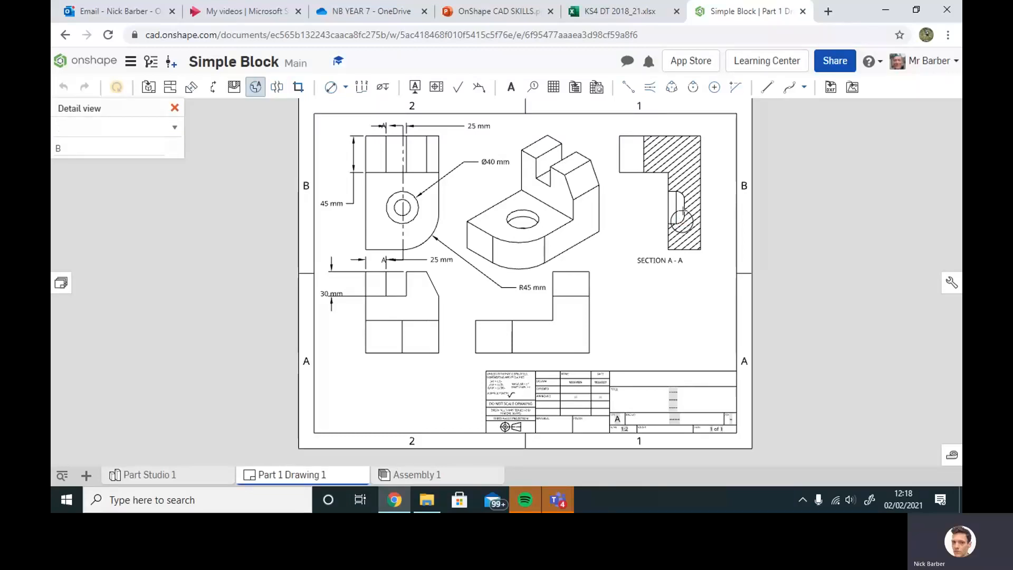
click(683, 211)
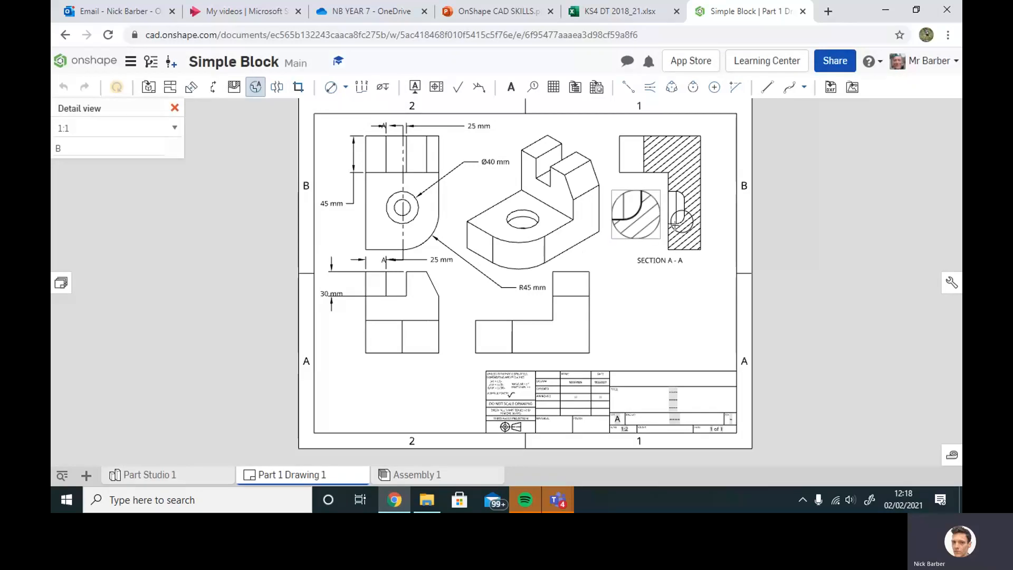
click(175, 107)
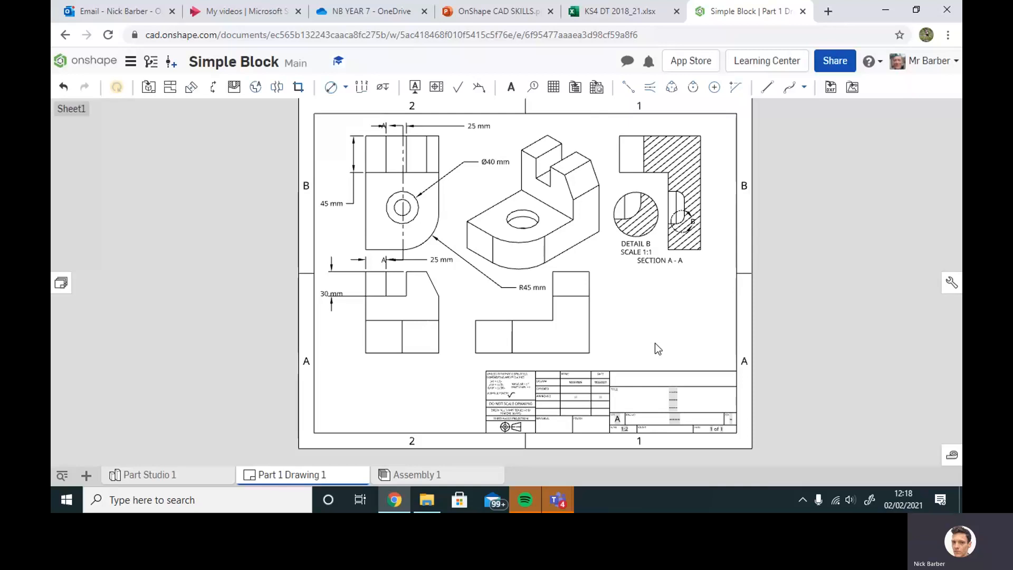
Insert a table with 2 rows and 2 columns in the empty area below the section view.
click(552, 90)
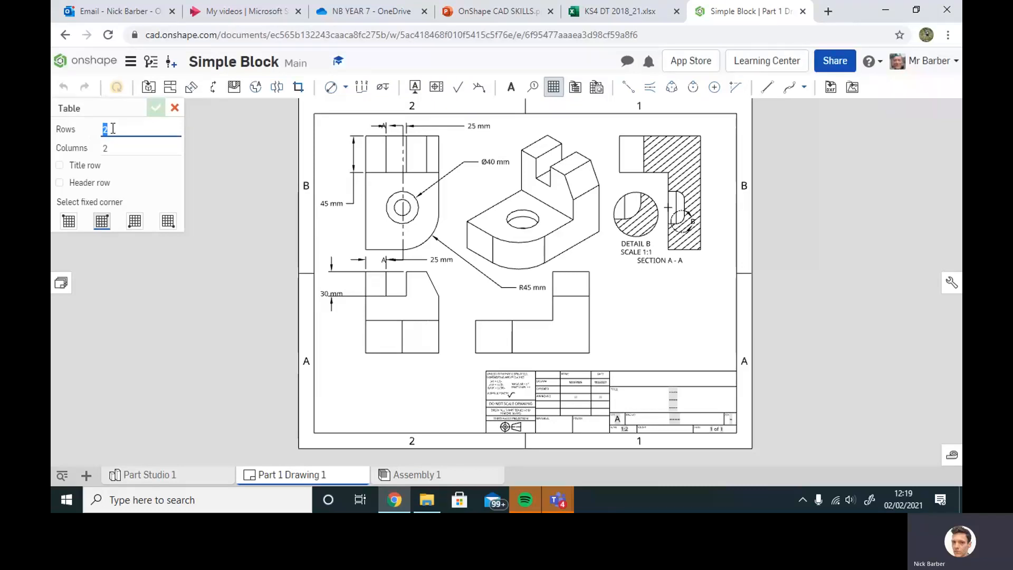
click(689, 286)
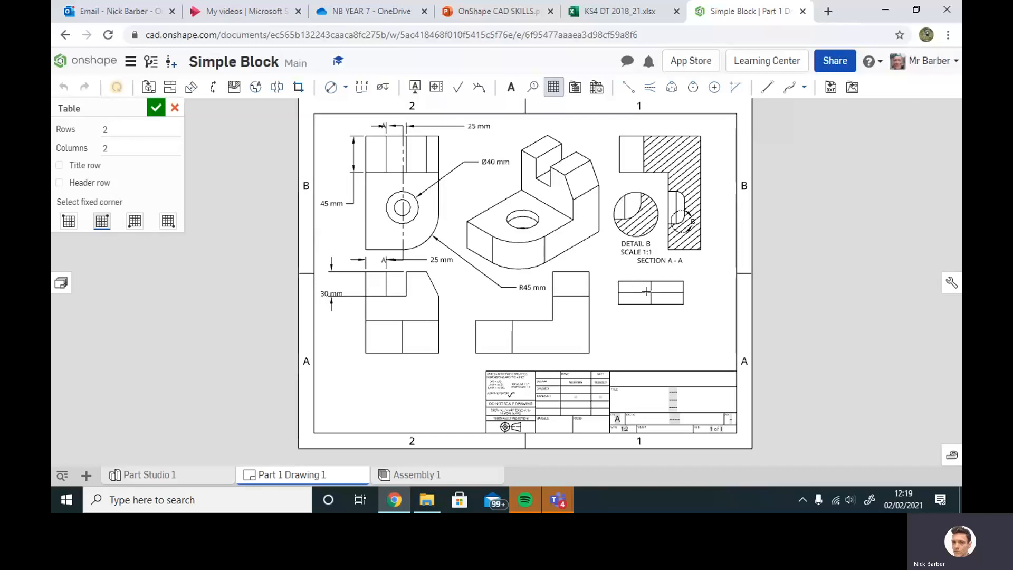
click(156, 107)
Fill the table's upper row with the headings "Part ref" and "Material".
double_click(634, 287)
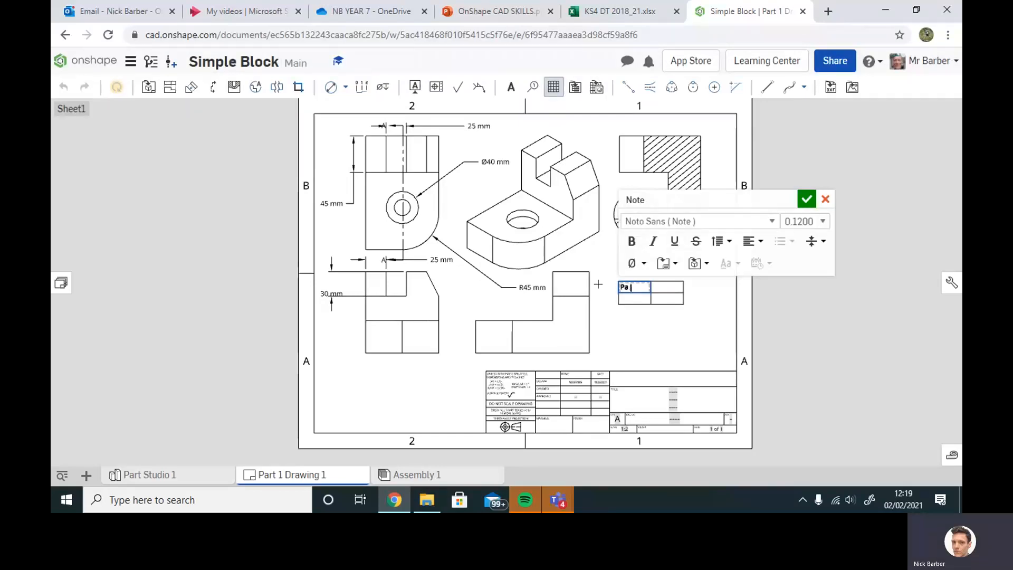
text(Part ref)
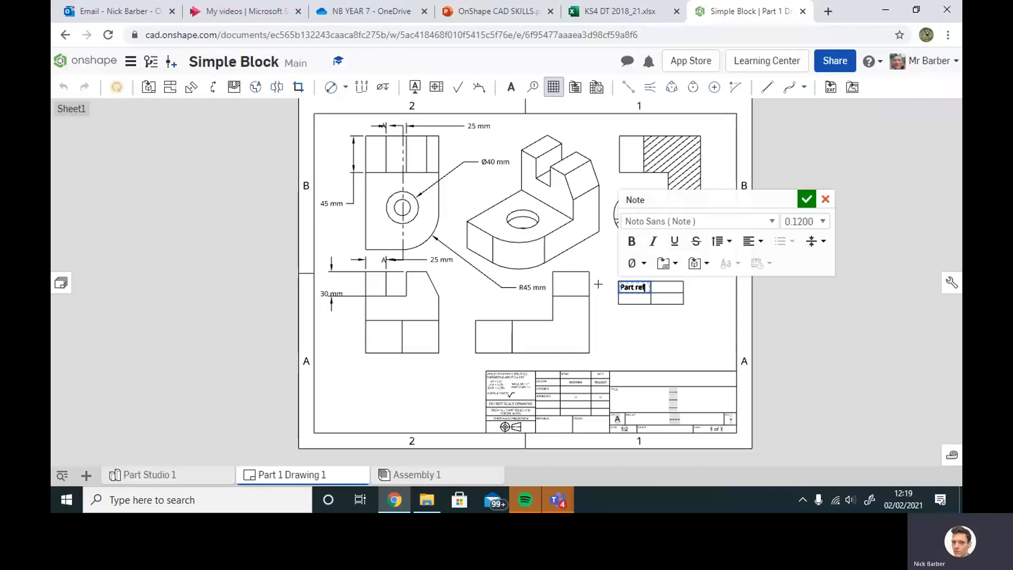
click(667, 287)
double_click(666, 287)
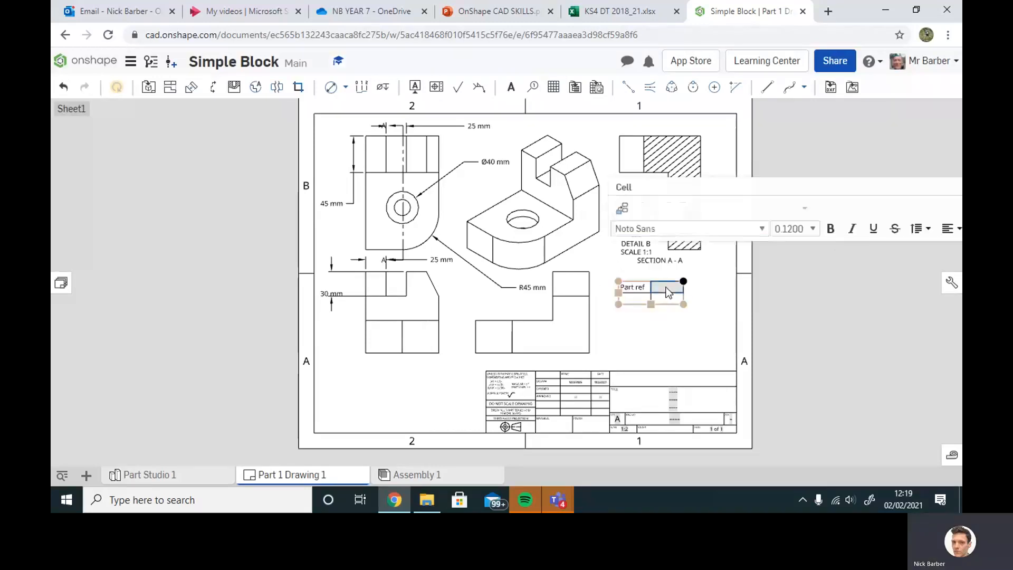
text(Ma)
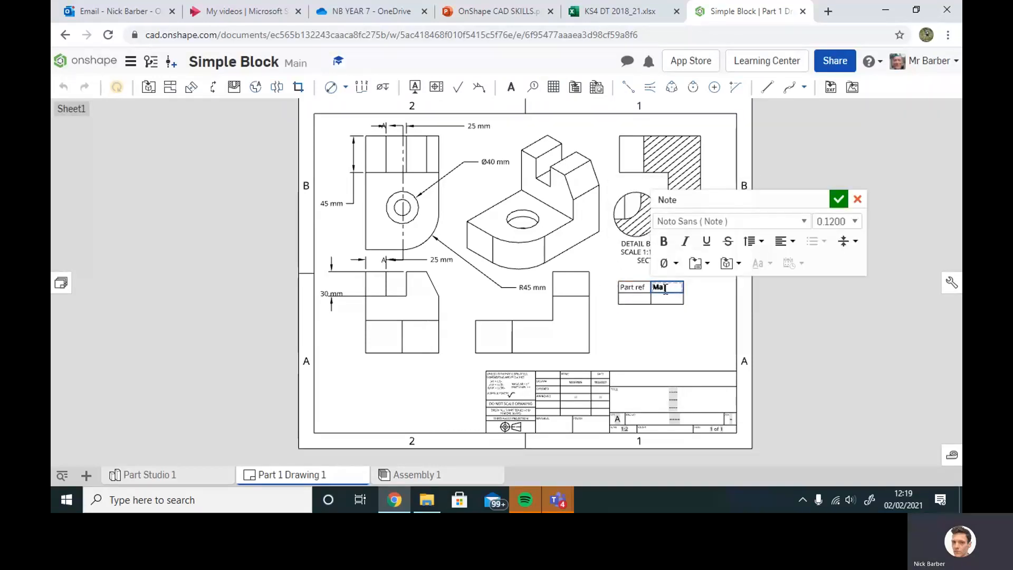
text(terial)
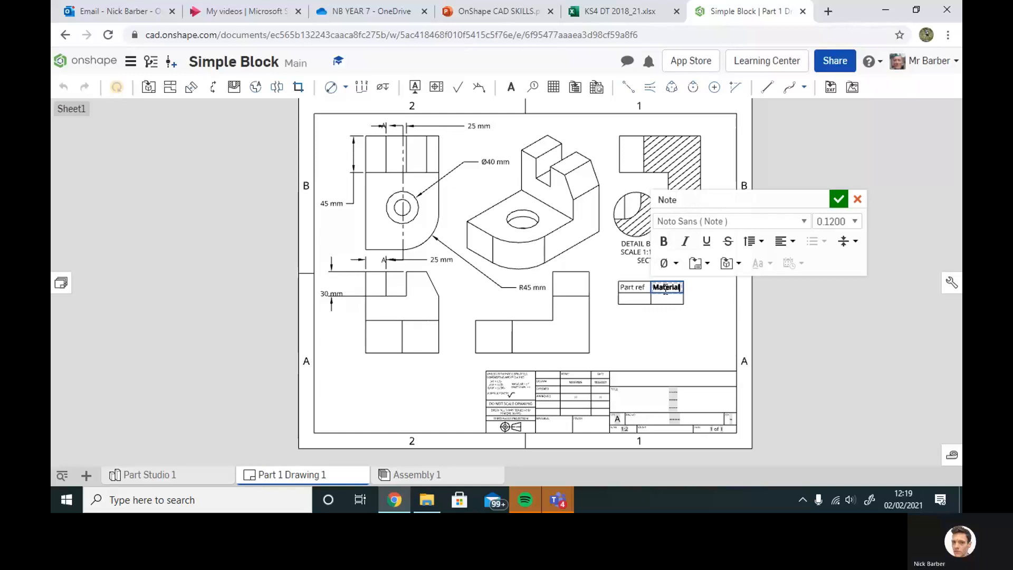
click(838, 198)
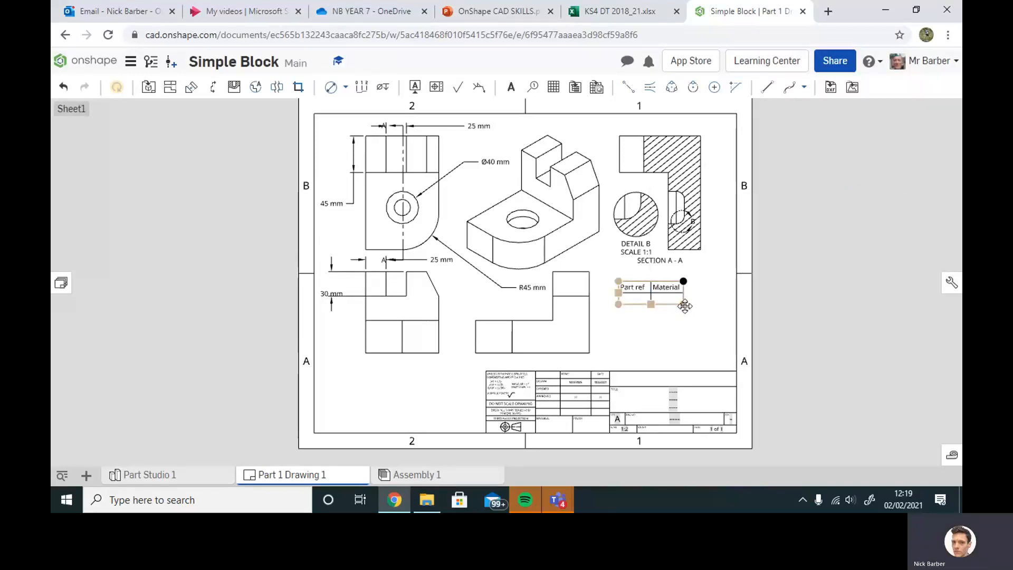
Move the table closer to the side view.
mouse_move(686, 305)
mouse_down()
mouse_move(719, 319)
mouse_move(669, 295)
mouse_up()
click(670, 295)
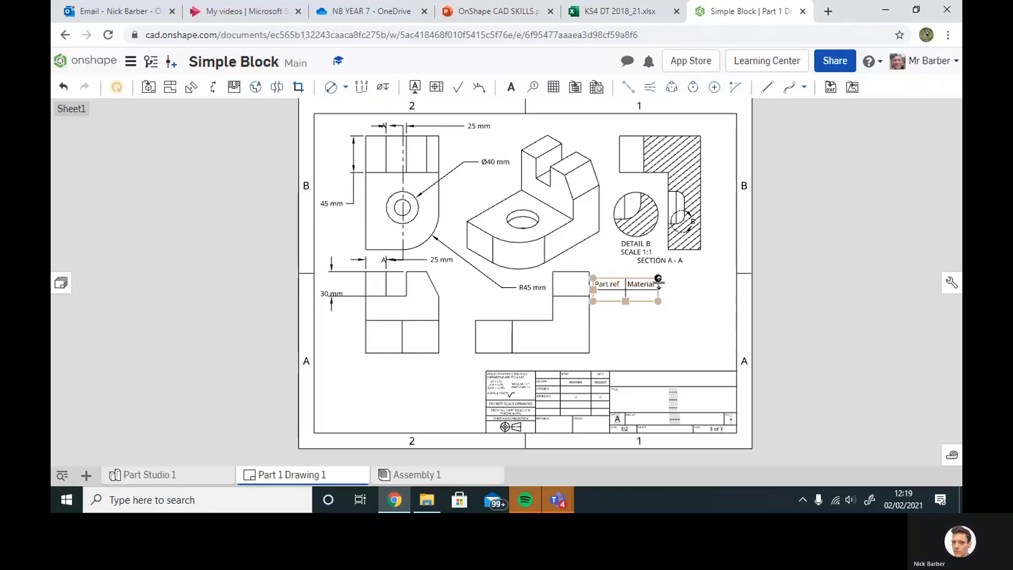
click(658, 280)
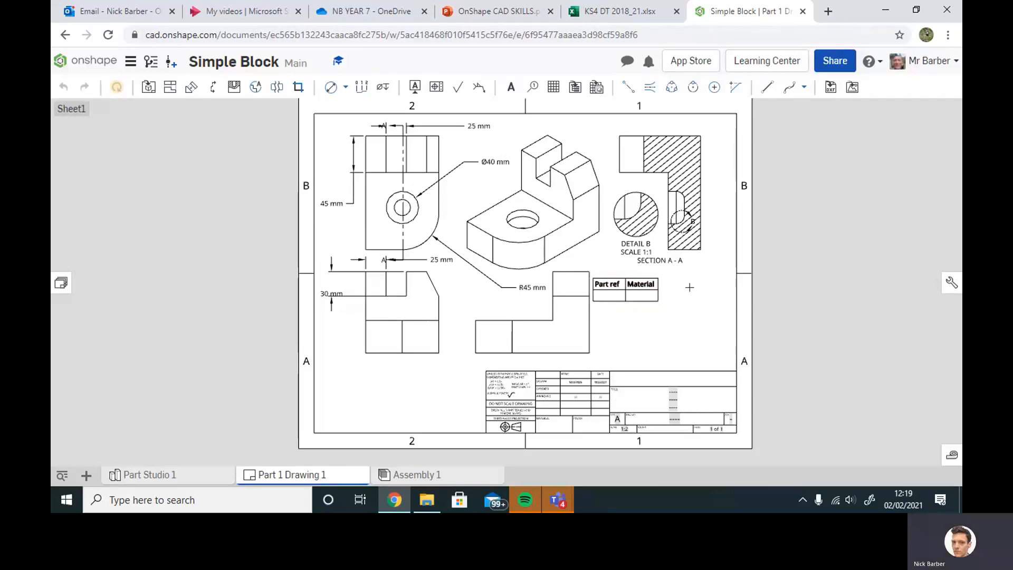
key(Escape)
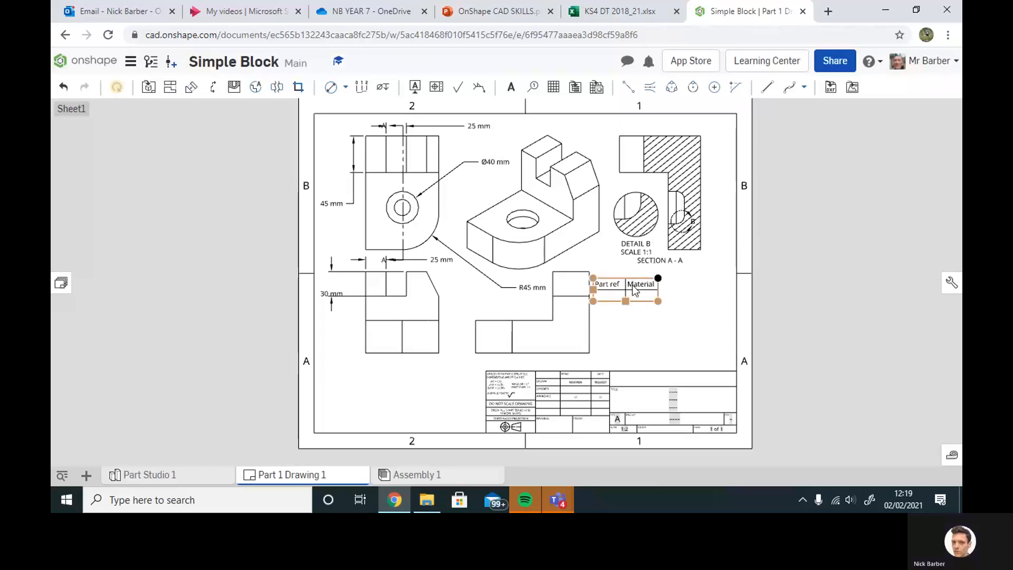
double_click(641, 285)
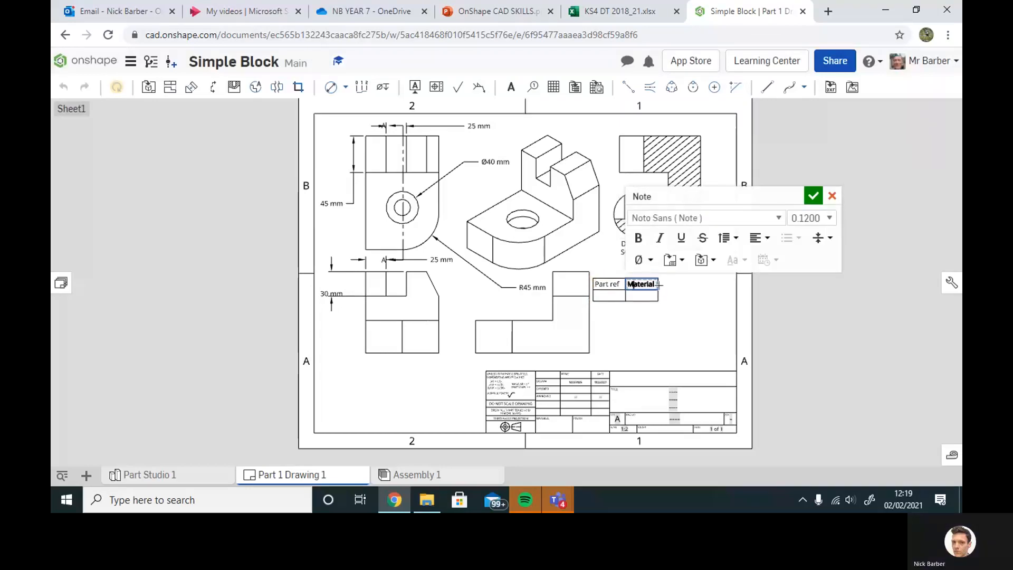
click(710, 292)
click(642, 287)
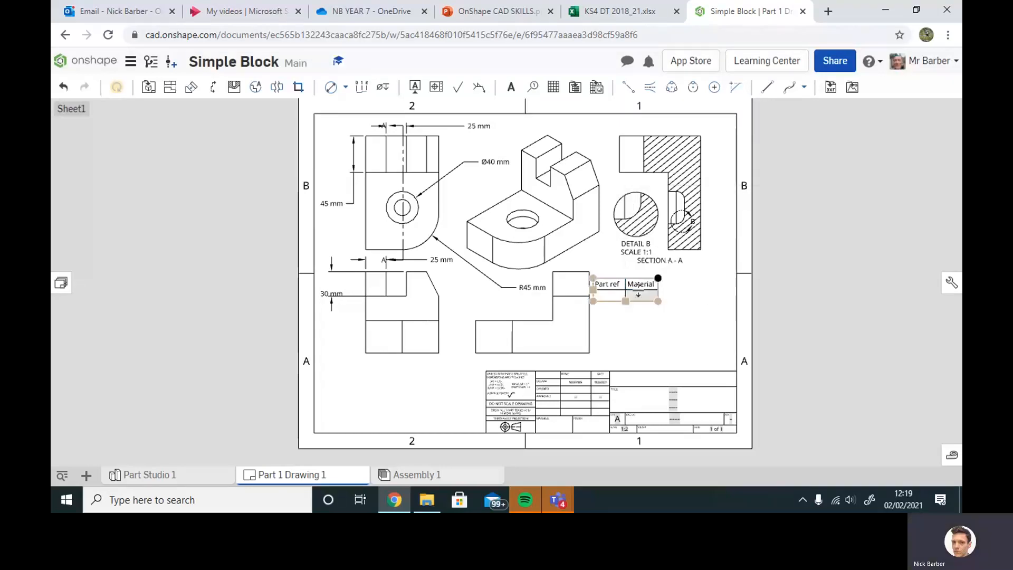
Enter "High carbon stee" in the cell below the Material heading.
double_click(642, 296)
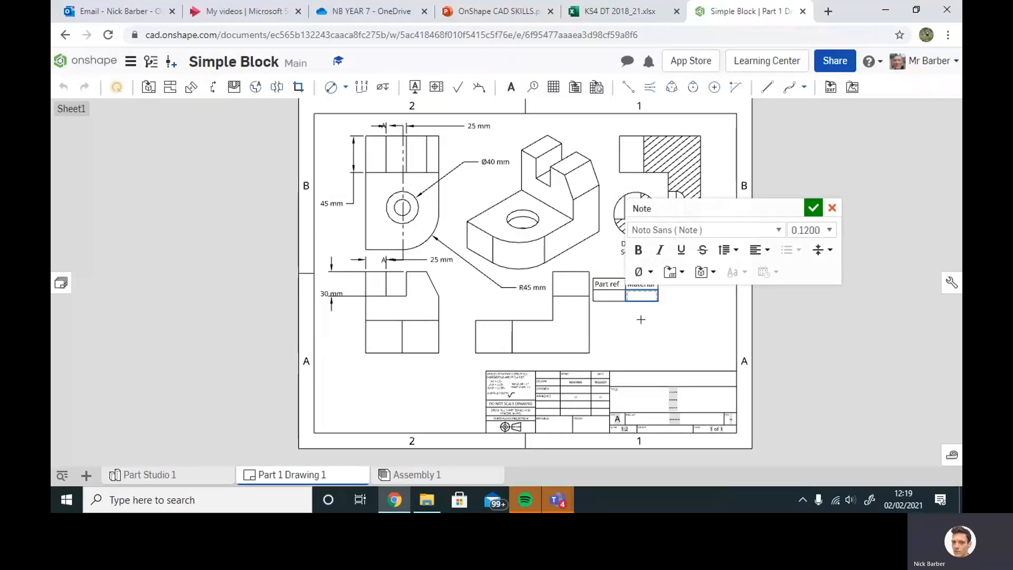
text(Stee)
key(BackSpace)
key(BackSpace)
key(BackSpace)
key(BackSpace)
text(High carbon)
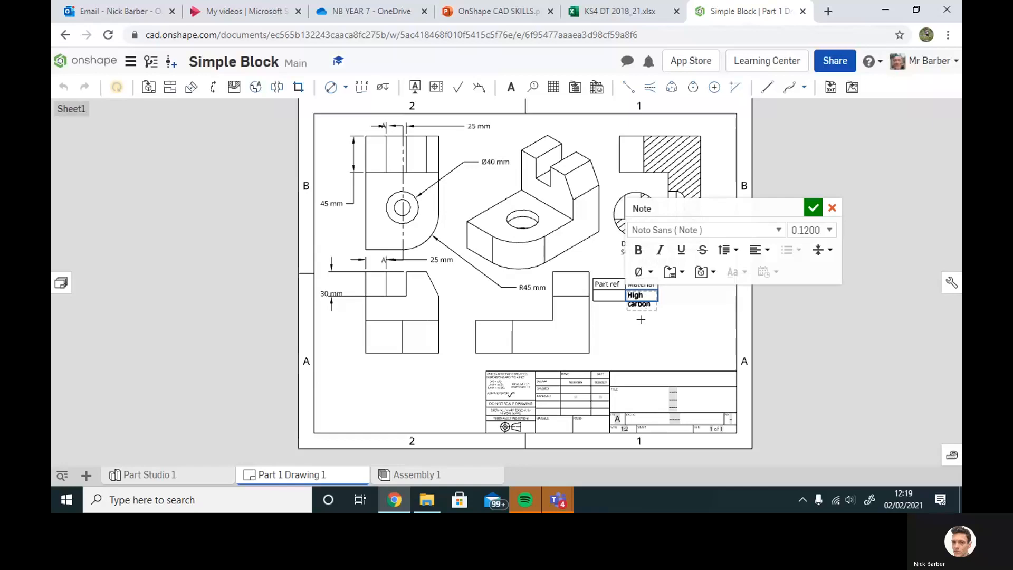
text( steel)
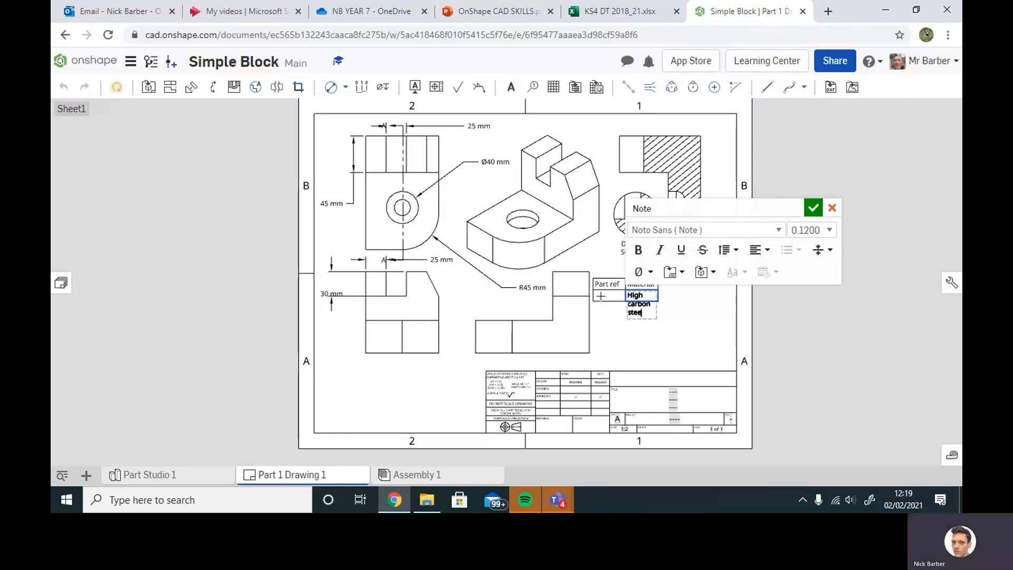
Enter "Simple block" in the cell below the Part ref heading.
click(600, 296)
double_click(601, 296)
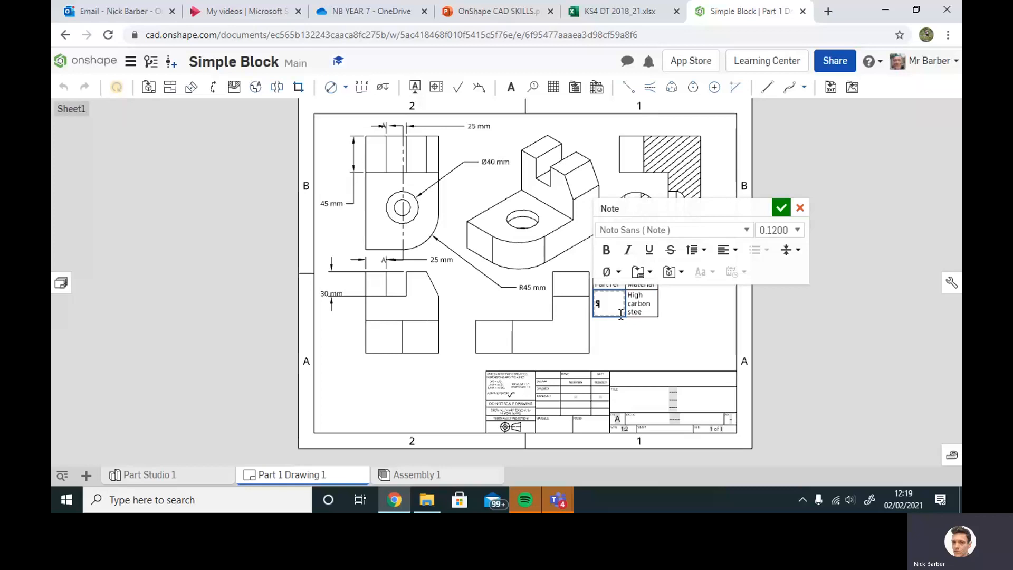
text(Simple block)
click(781, 207)
Widen the table so "Simple block" fits on one line, and place it below the section view, clear of the side view.
click(612, 279)
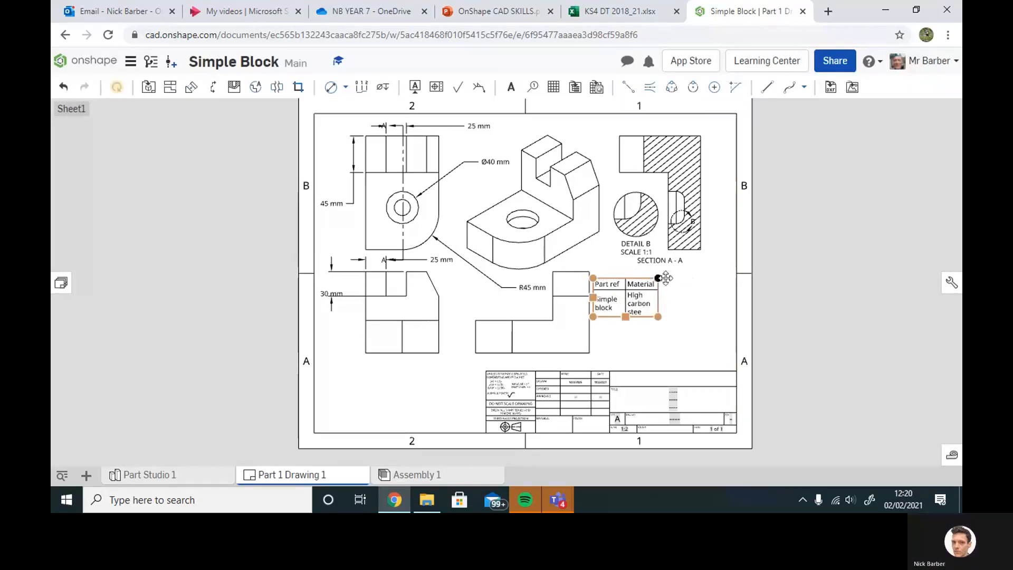
drag(656, 276, 699, 277)
drag(637, 306, 599, 299)
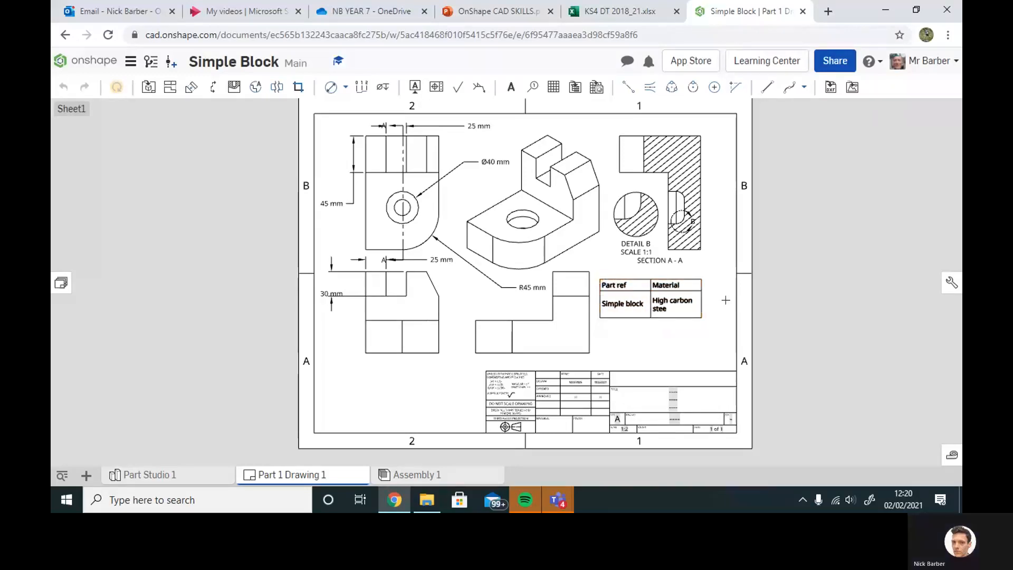
click(688, 306)
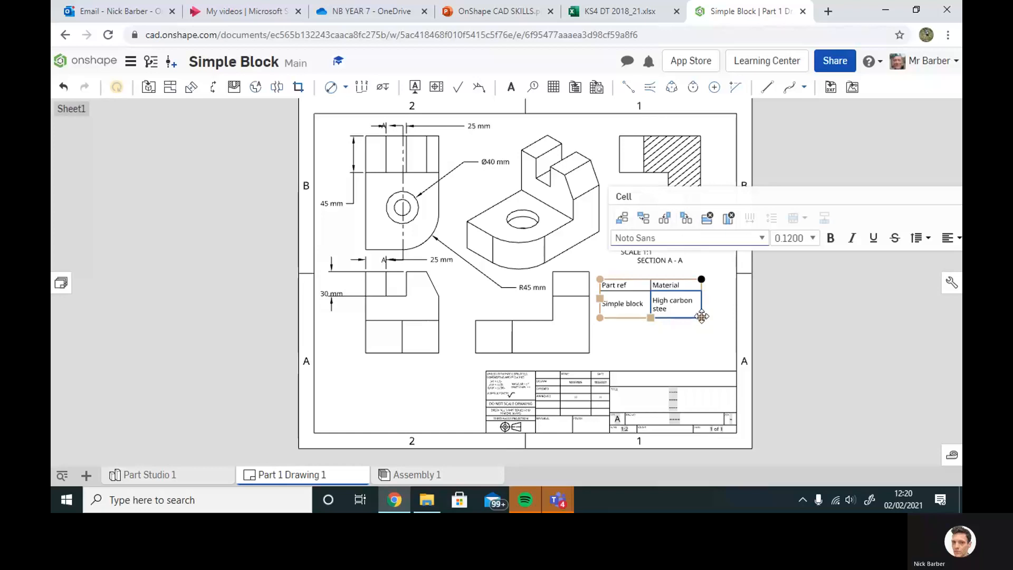
drag(703, 318, 716, 316)
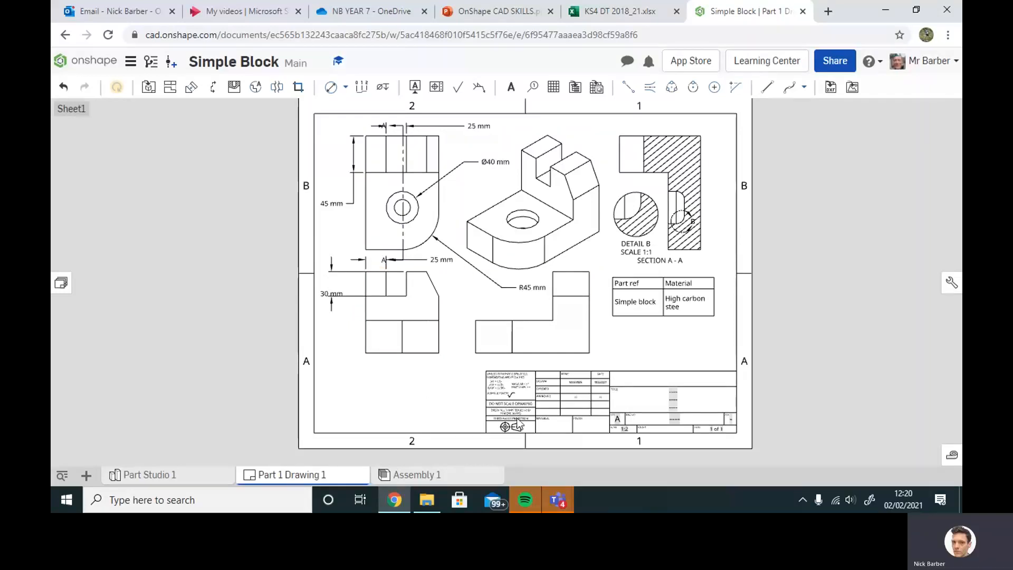
mouse_move(552, 508)
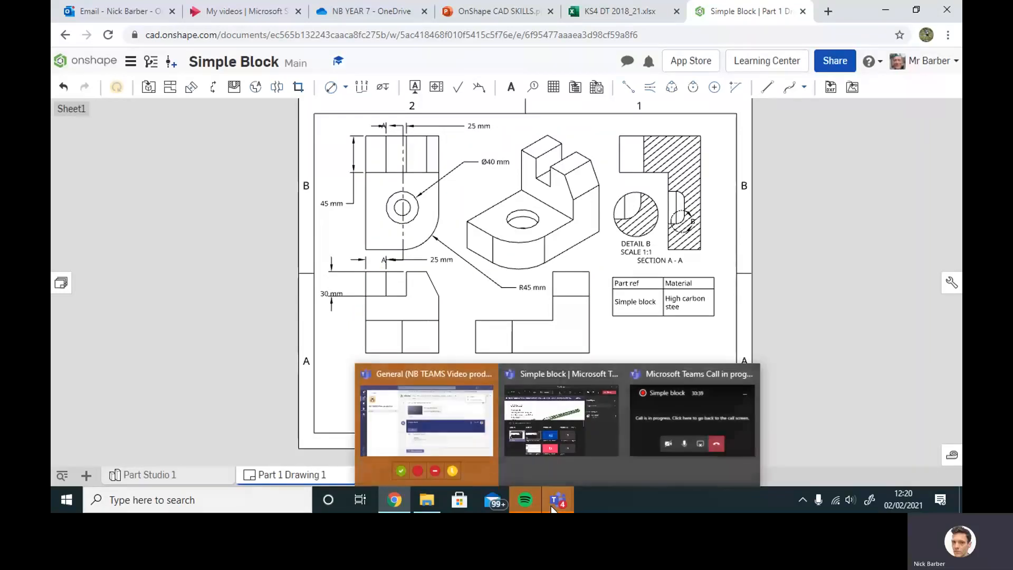